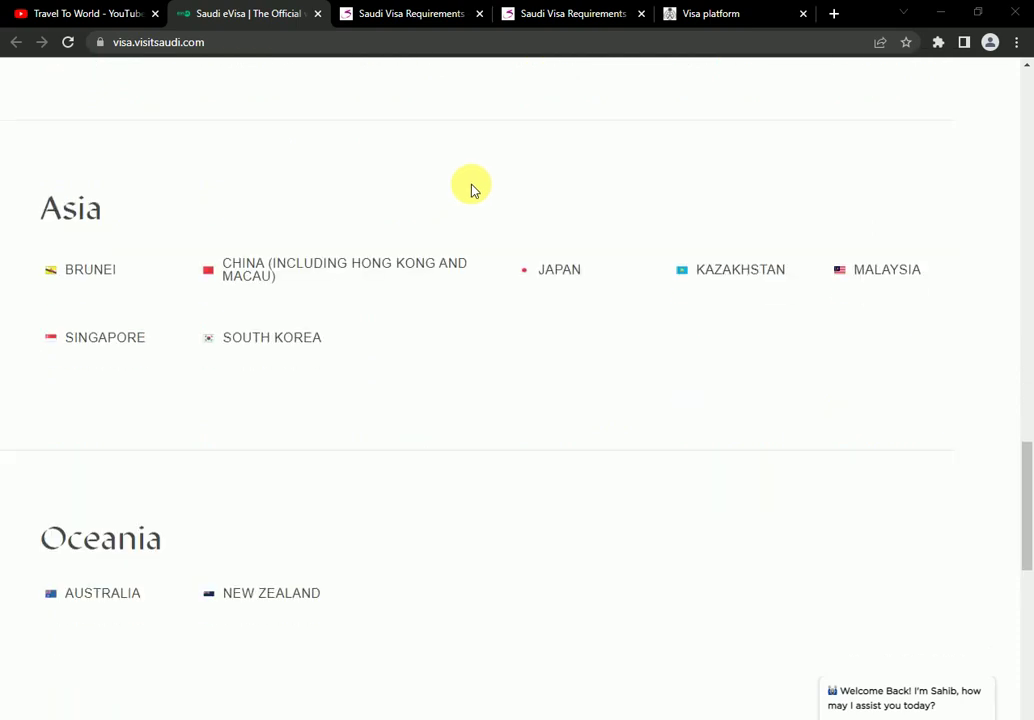
- Look over the Saudi eVisa homepage, including the embassy note, the eVisa description and the application steps
scroll(472, 190, down, 15)
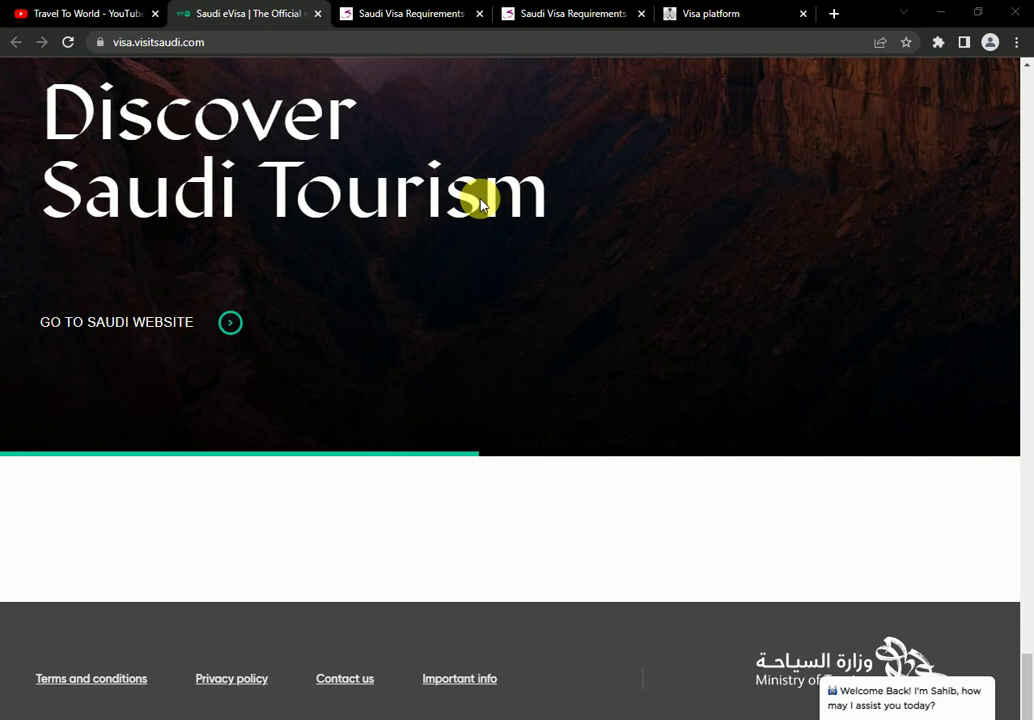
scroll(480, 318, up, 10)
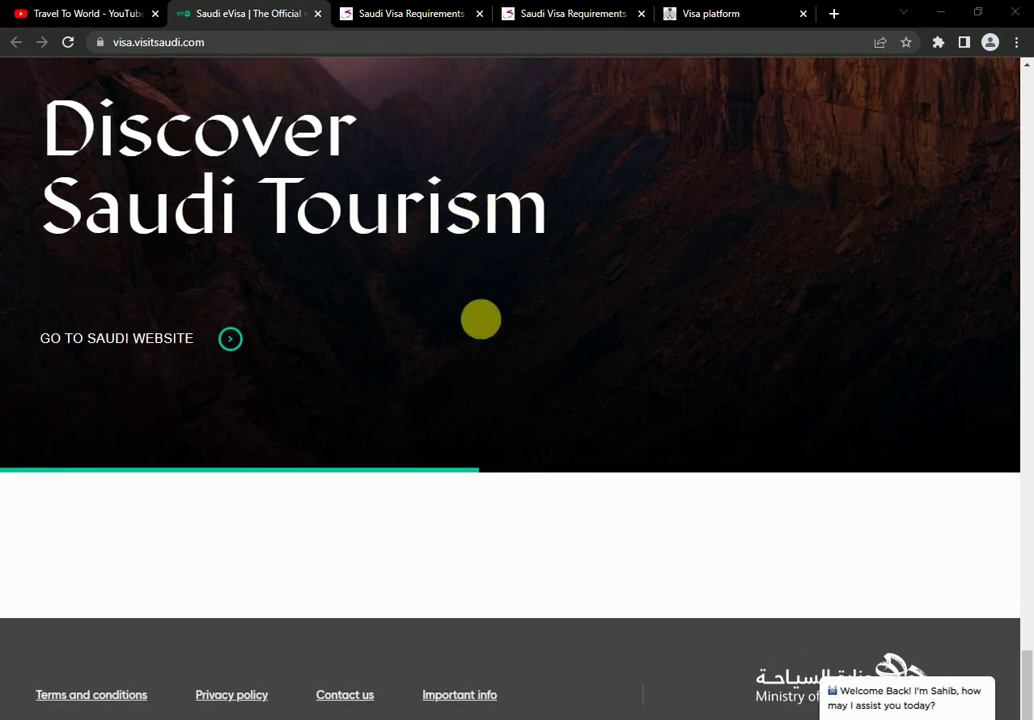
scroll(540, 541, up, 1)
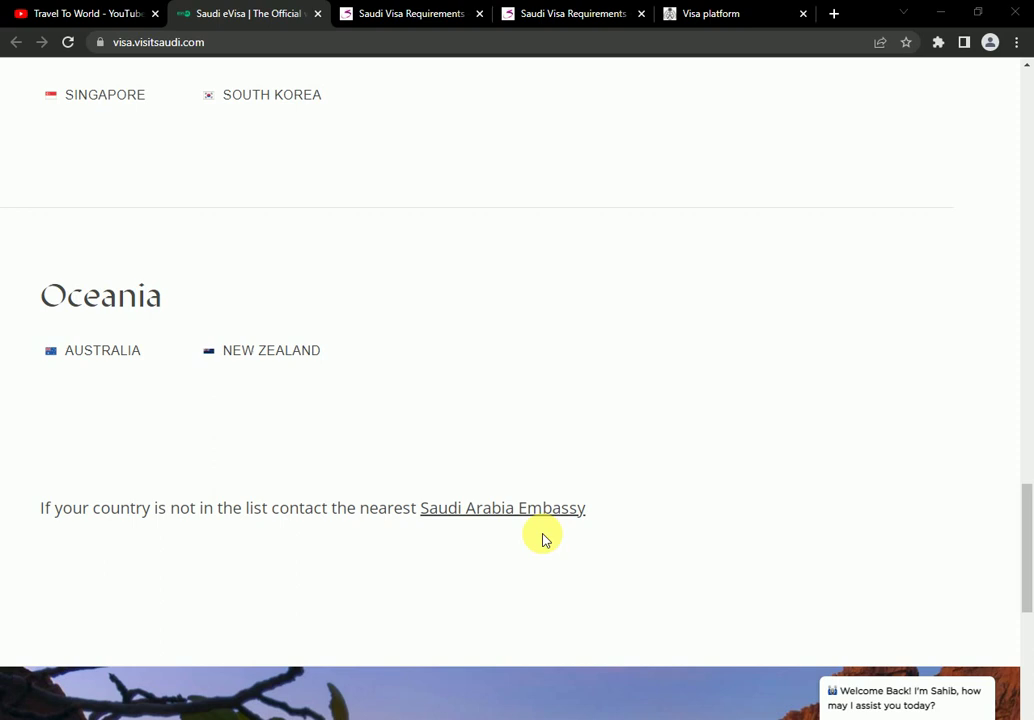
scroll(543, 539, up, 5)
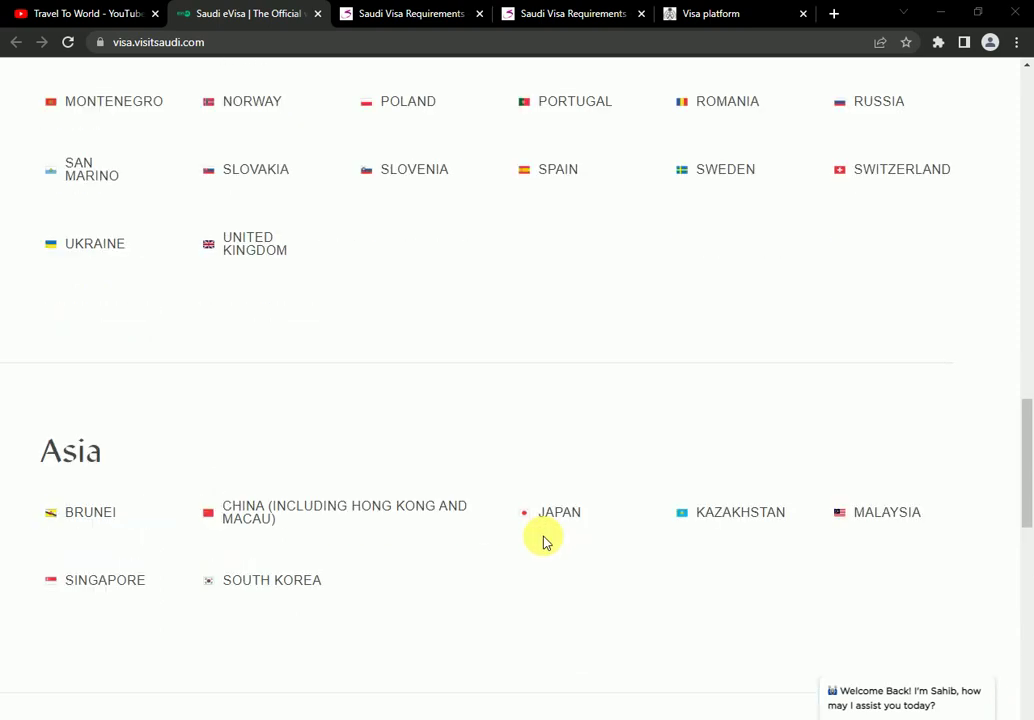
scroll(543, 539, up, 9)
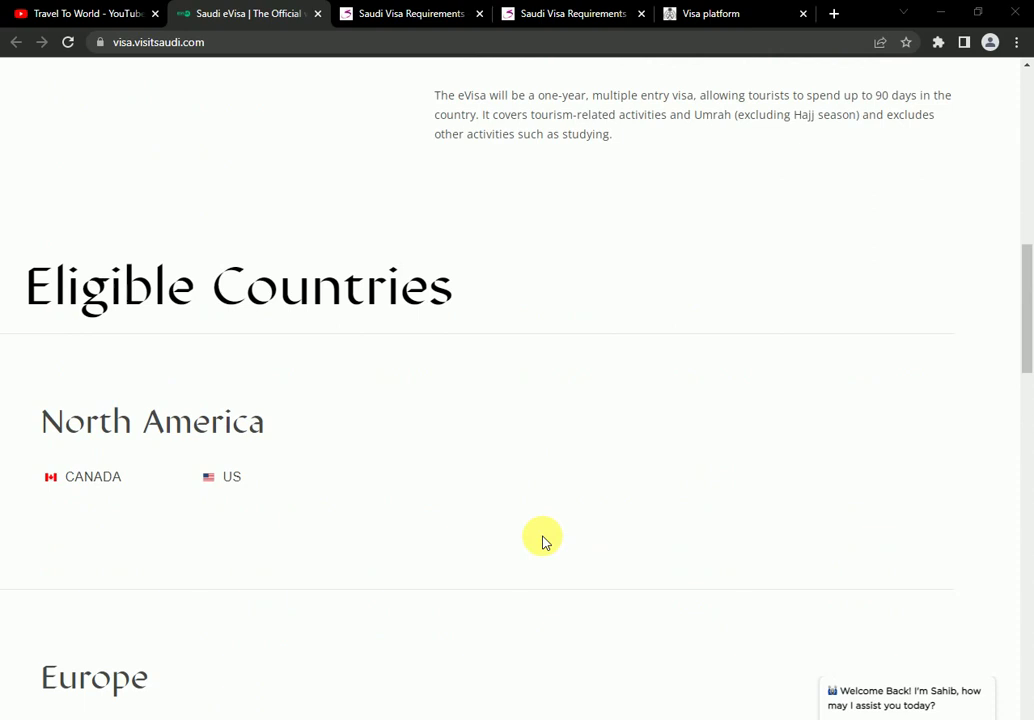
scroll(543, 541, up, 4)
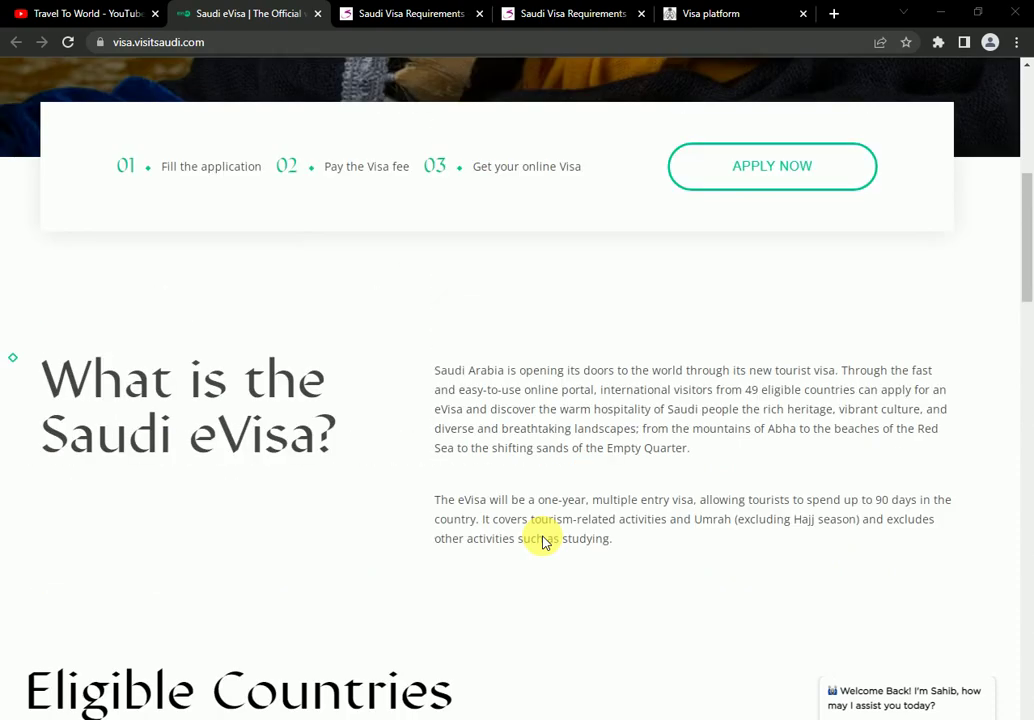
scroll(397, 469, up, 2)
- Read through the eligible countries listed for North America, Europe, Asia and Oceania, continuing to the page's end
scroll(392, 434, down, 4)
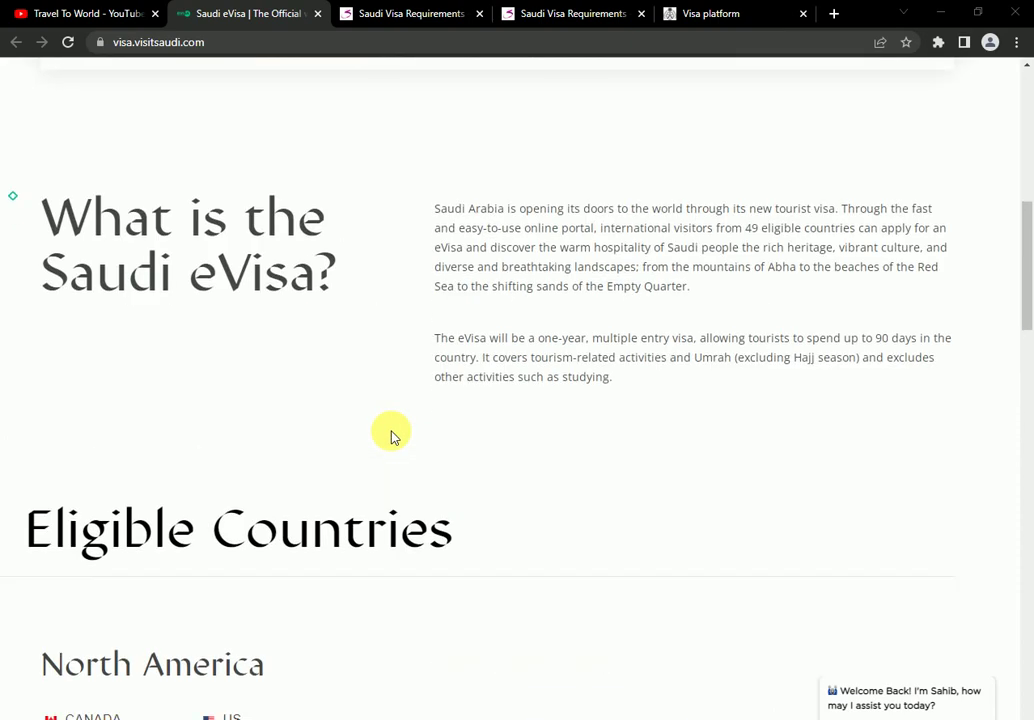
scroll(393, 437, down, 7)
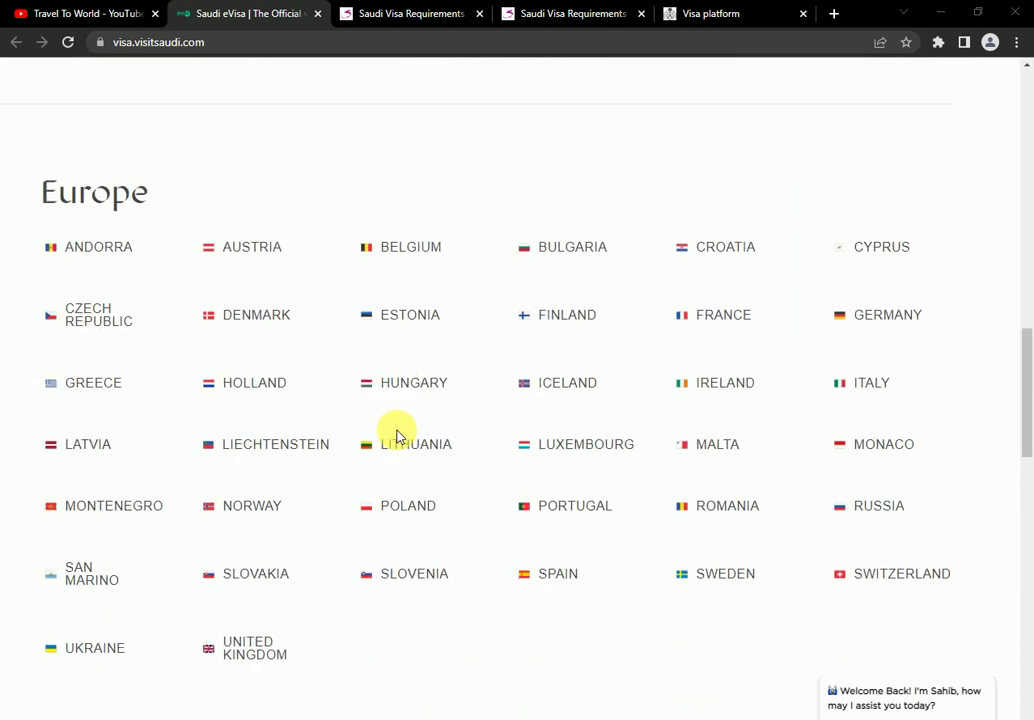
scroll(397, 435, down, 5)
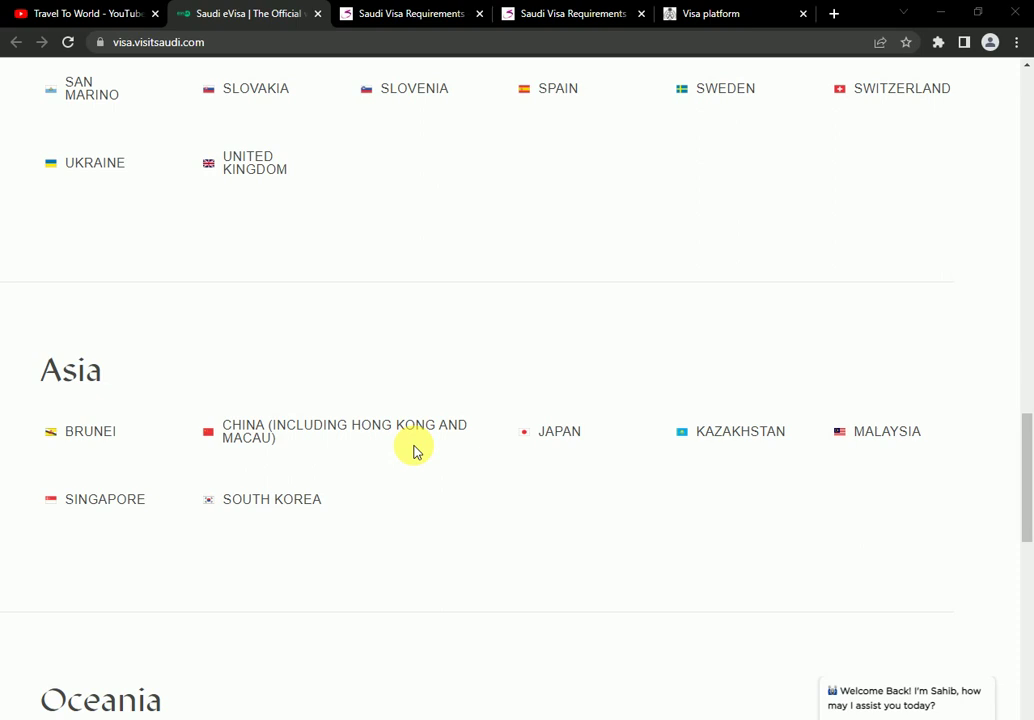
scroll(414, 451, down, 3)
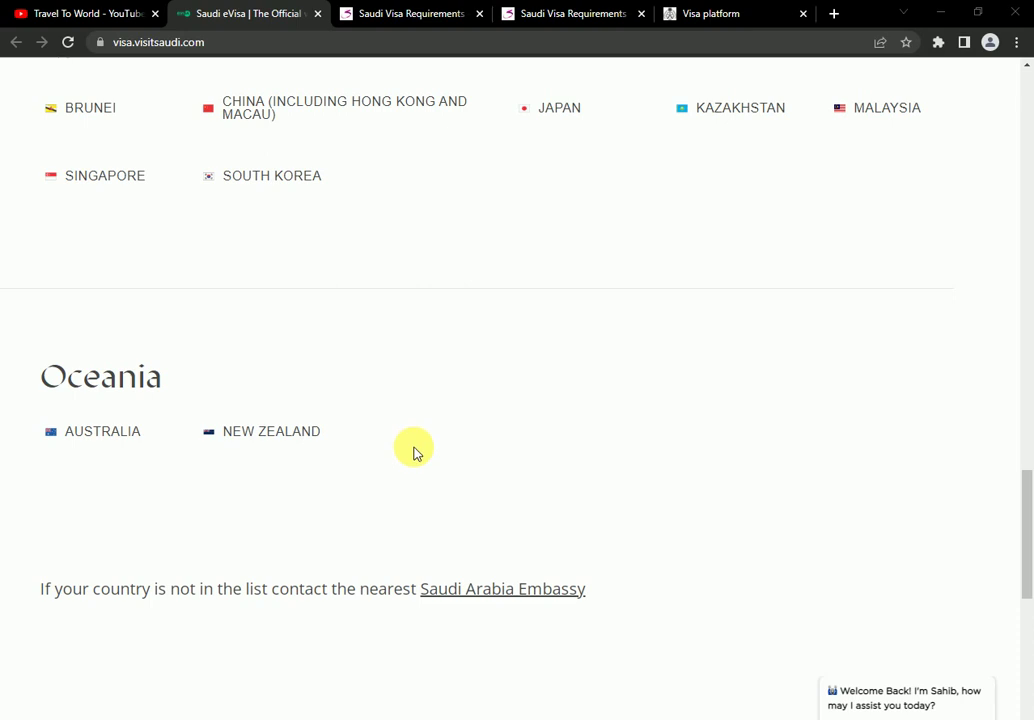
scroll(414, 451, down, 5)
scroll(414, 452, down, 6)
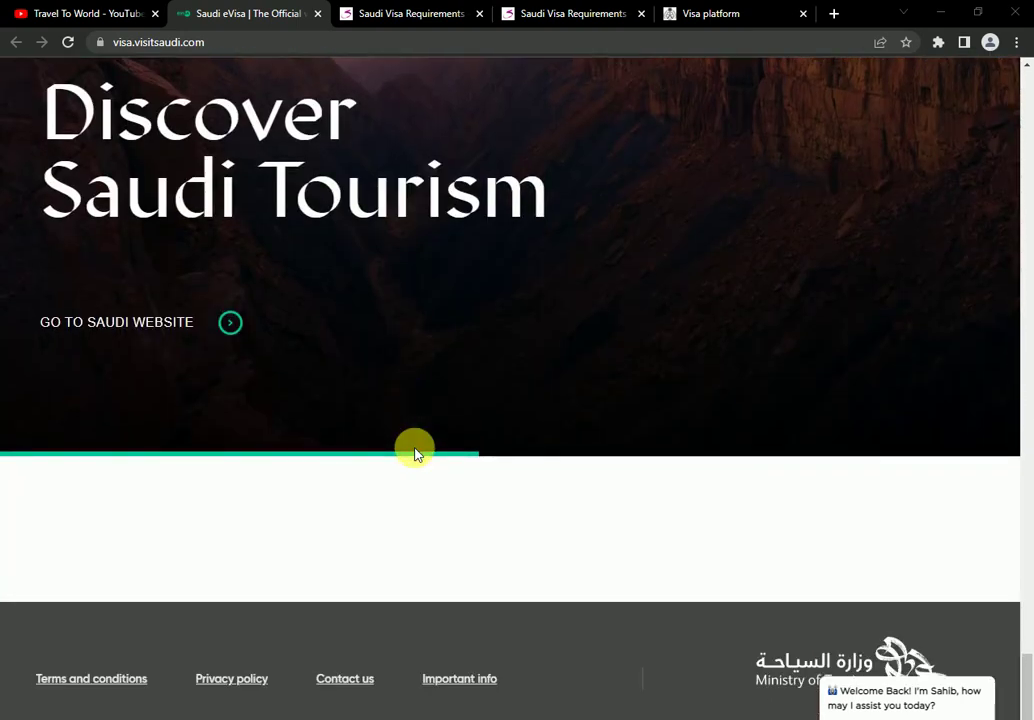
scroll(415, 452, up, 12)
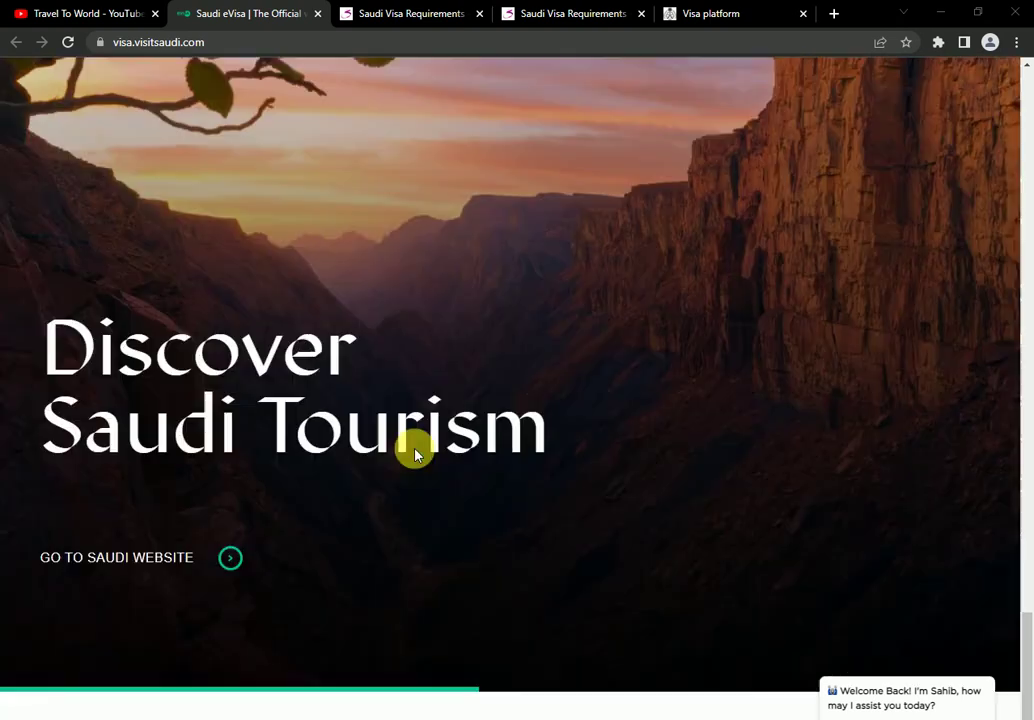
- Switch to the Travel To World YouTube channel and browse its uploaded videos
click(100, 13)
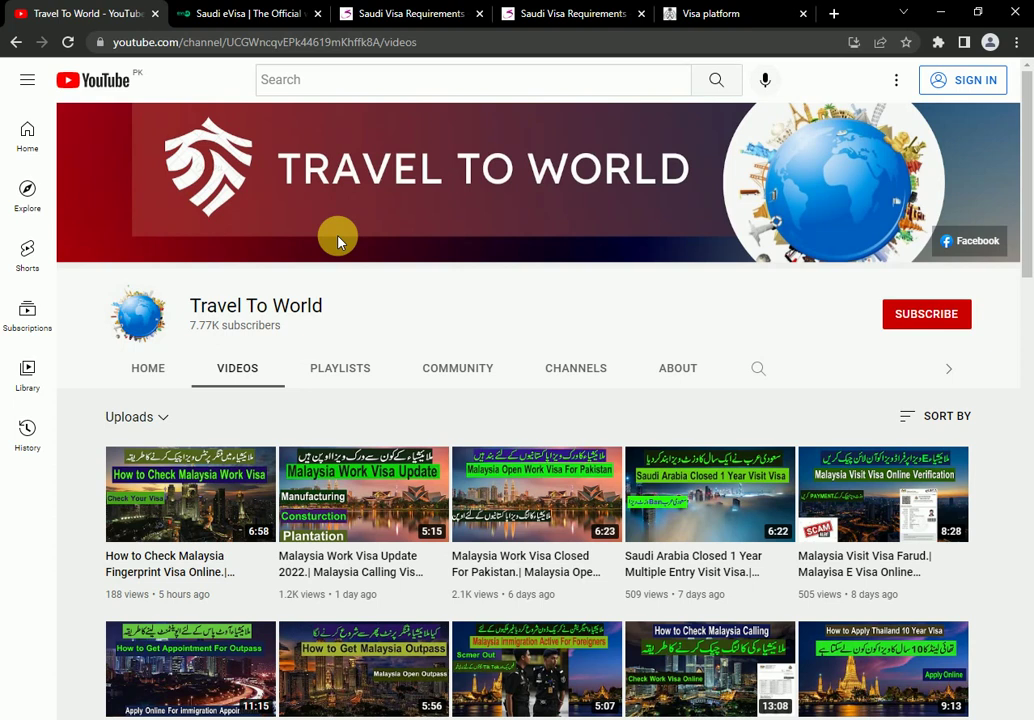
scroll(341, 277, down, 10)
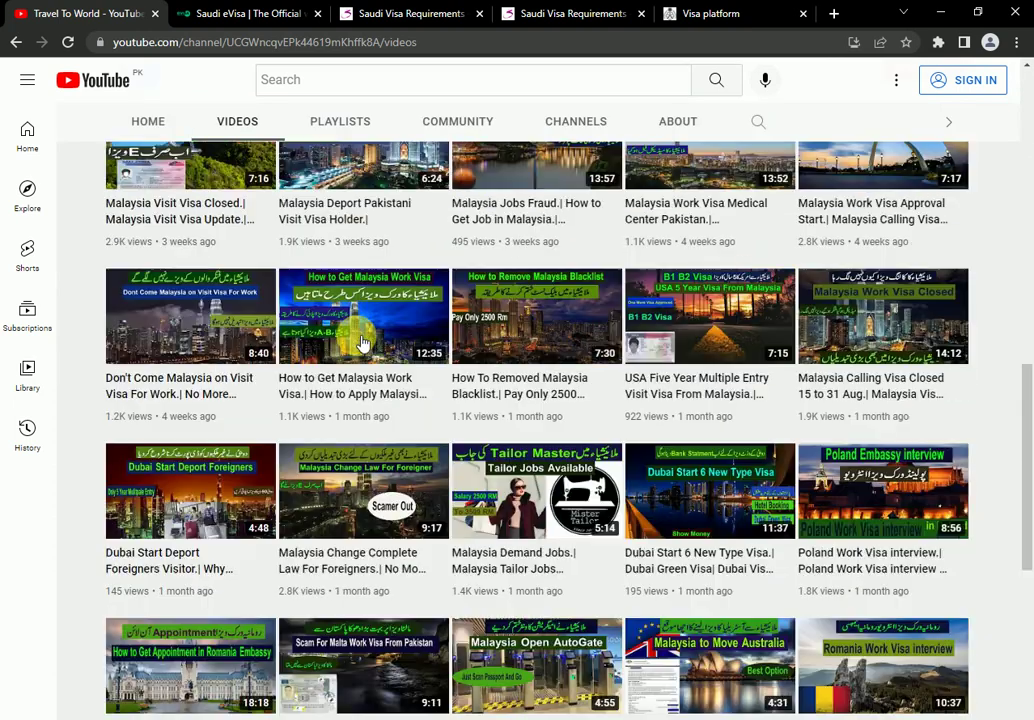
mouse_move(362, 343)
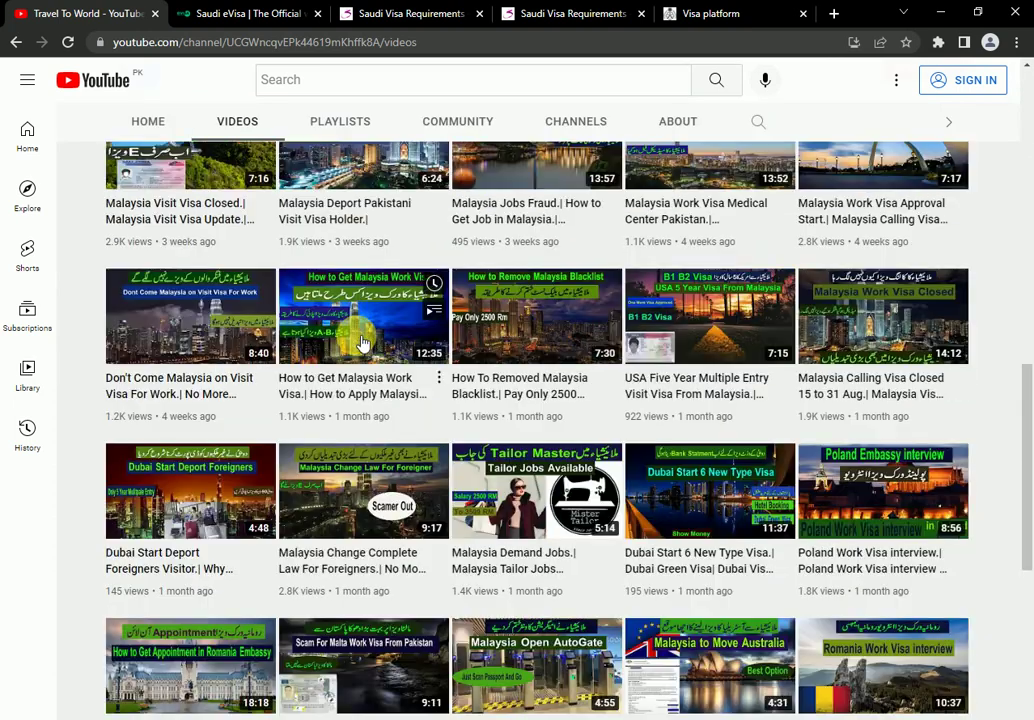
scroll(362, 343, down, 5)
scroll(358, 342, up, 10)
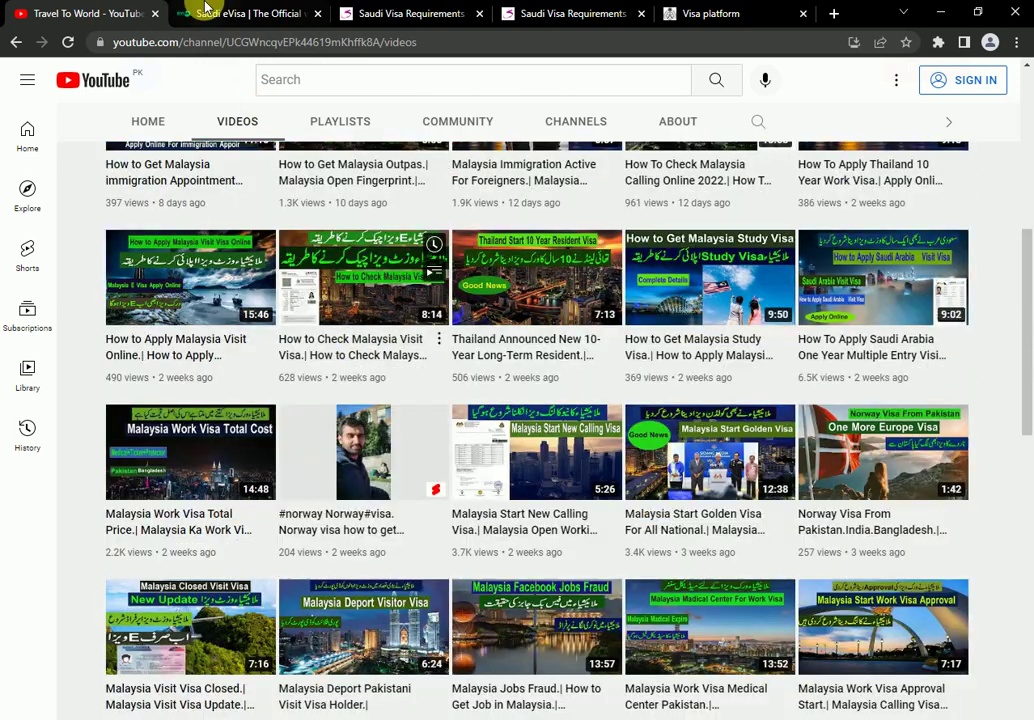
- Return to the Saudi eVisa portal and examine its eVisa description and eligible countries region by region
click(210, 15)
scroll(438, 377, up, 15)
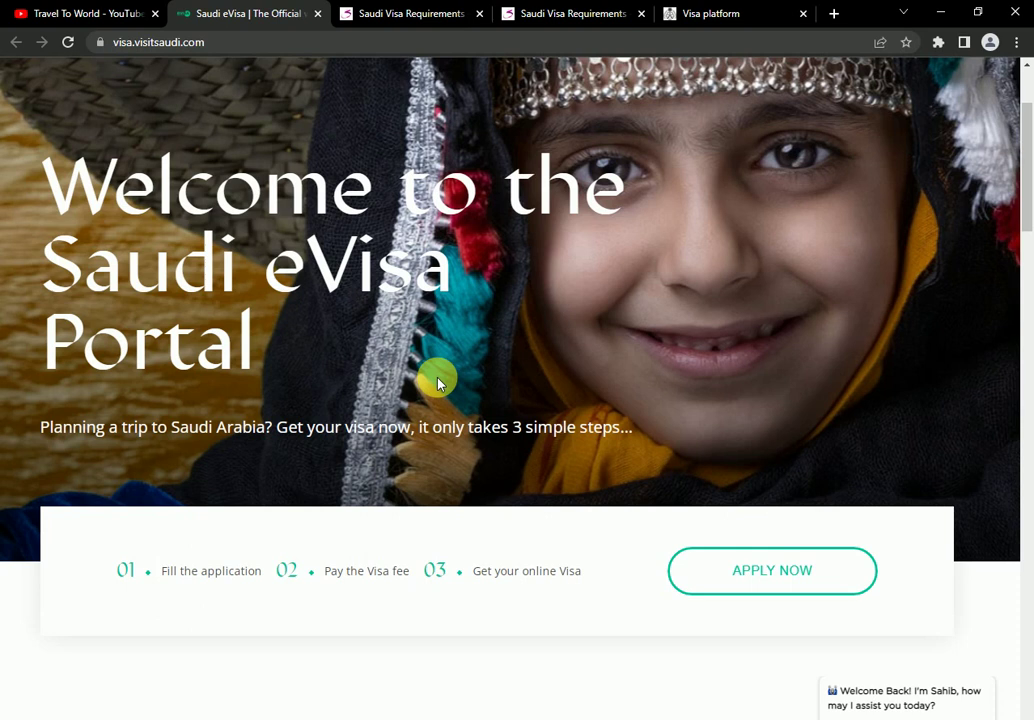
scroll(438, 382, down, 6)
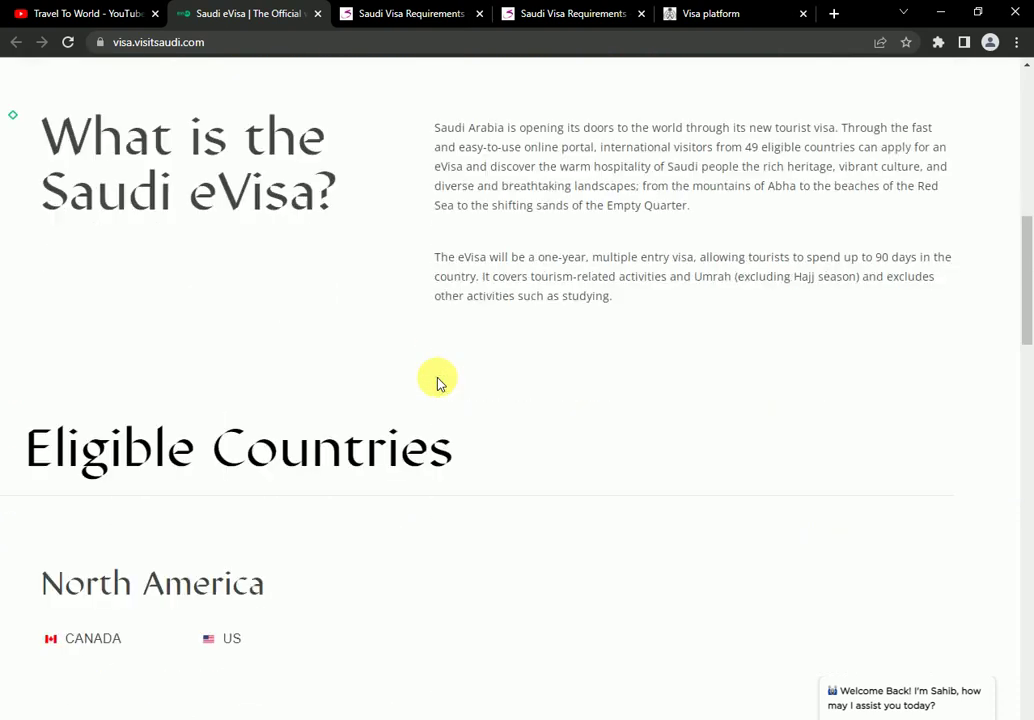
scroll(438, 382, down, 3)
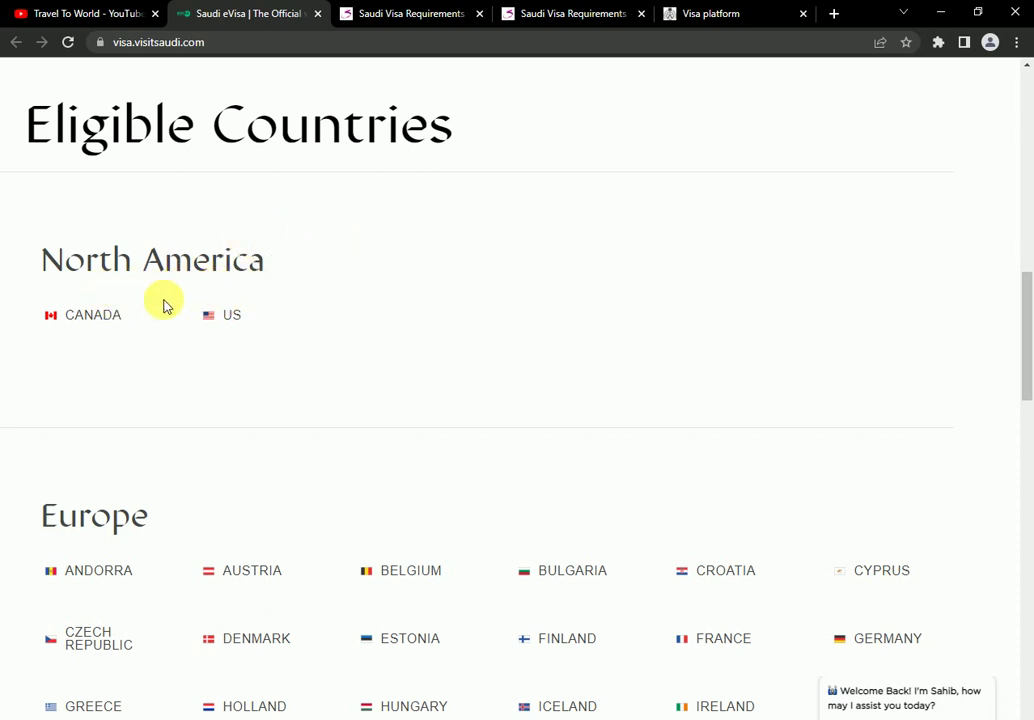
scroll(172, 305, down, 1)
scroll(115, 415, down, 3)
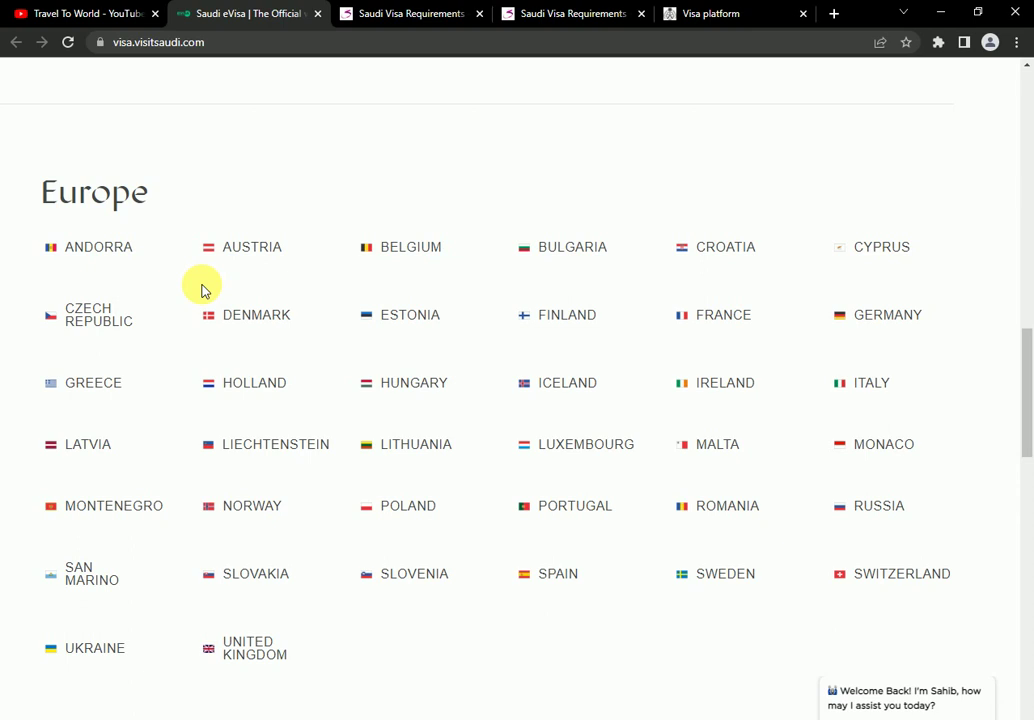
scroll(203, 291, down, 5)
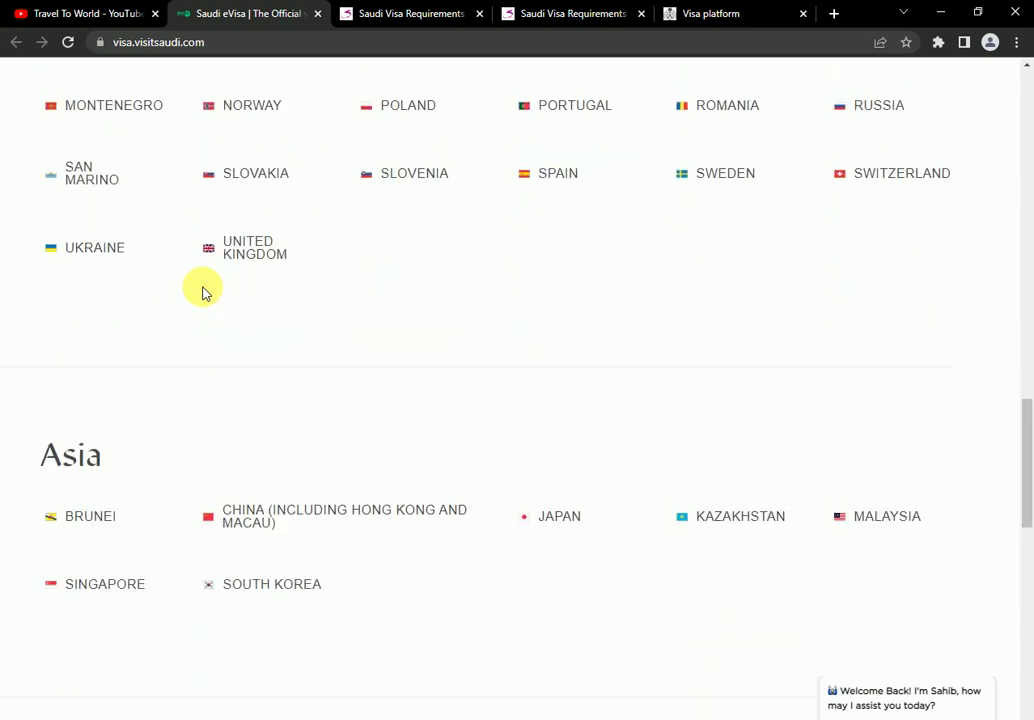
scroll(222, 312, down, 3)
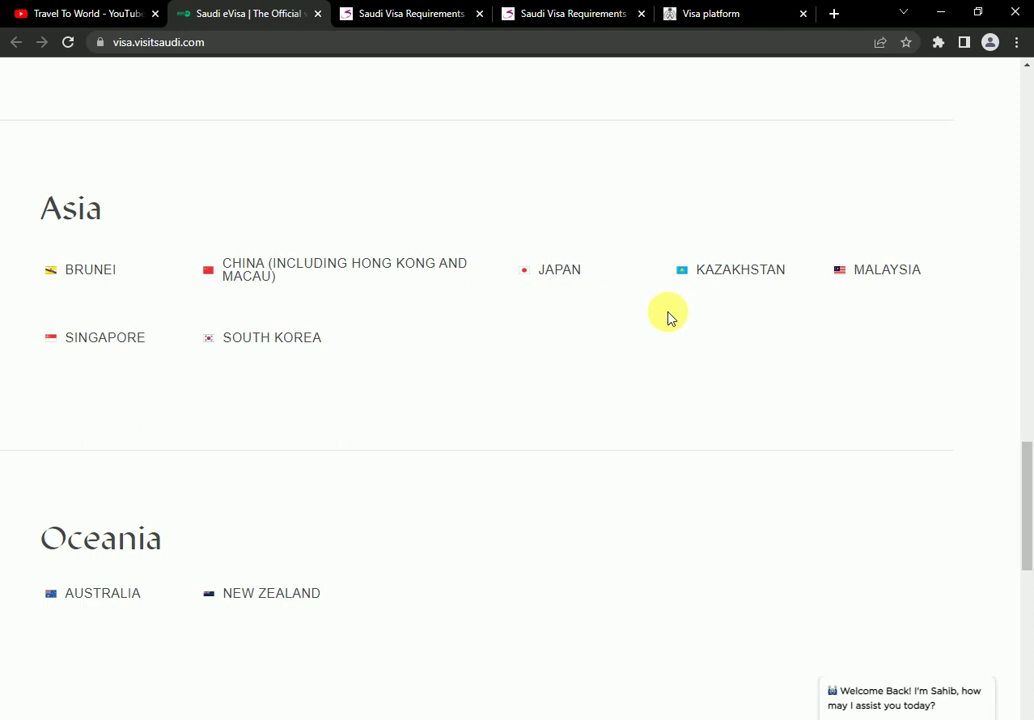
scroll(670, 318, down, 2)
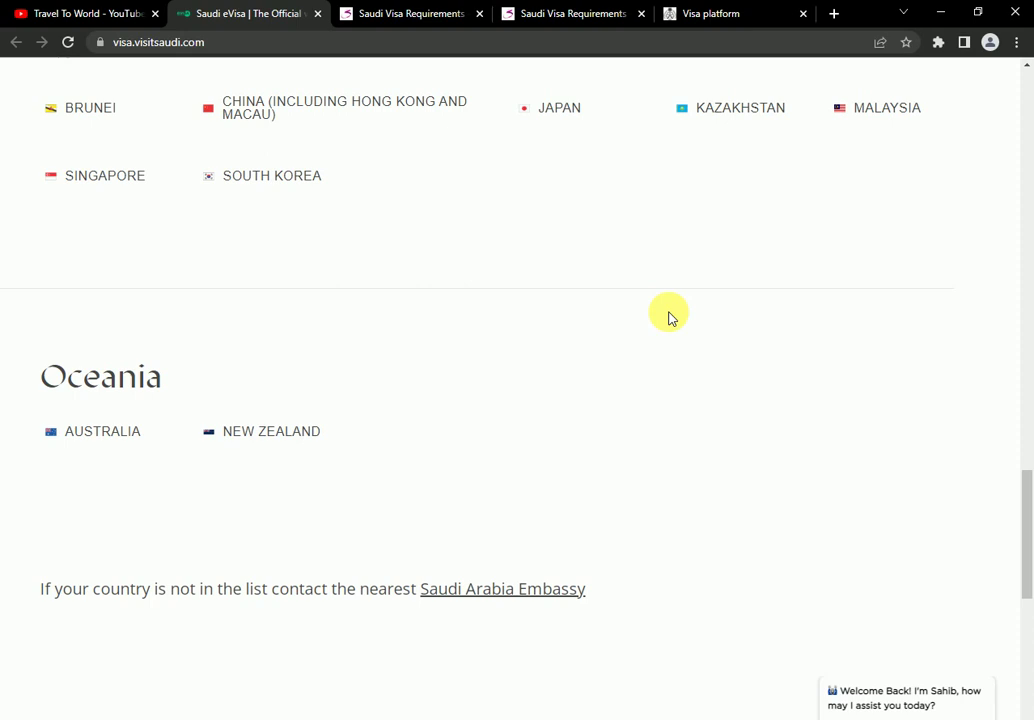
- Go back to the portal's welcome section and examine the three application steps and the Apply Now option
scroll(670, 318, up, 10)
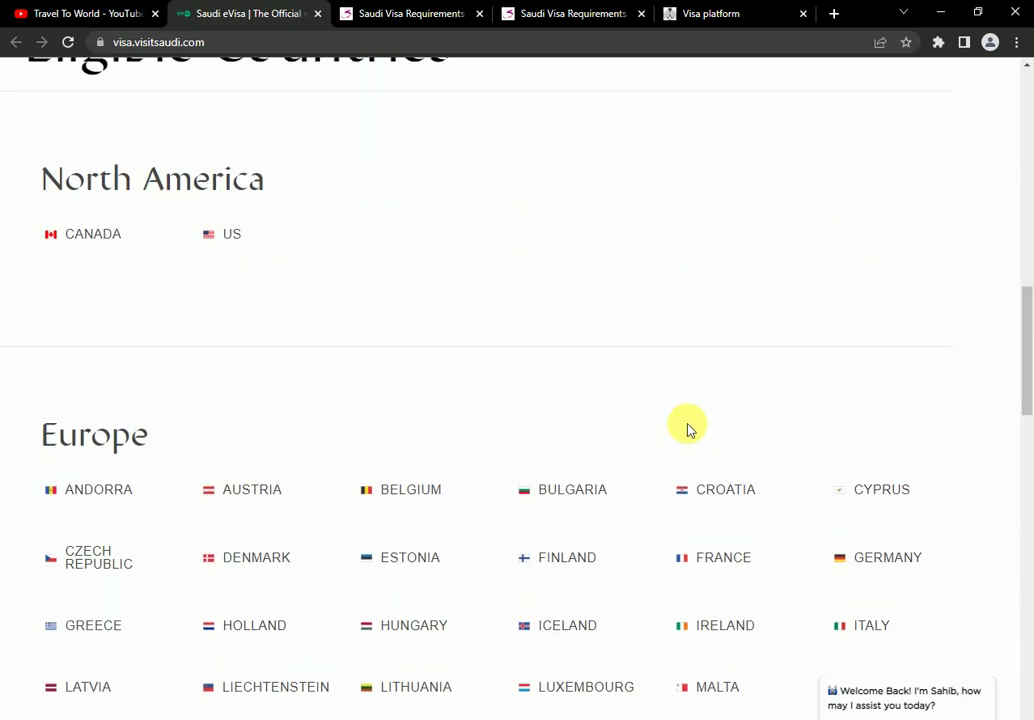
scroll(687, 428, up, 8)
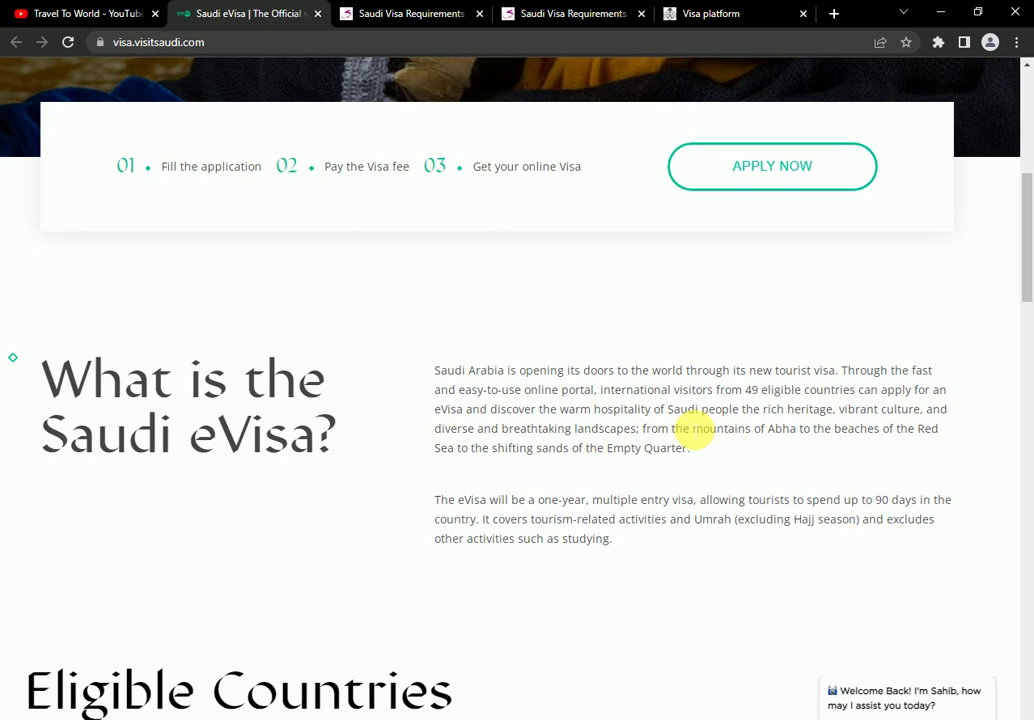
scroll(693, 430, up, 7)
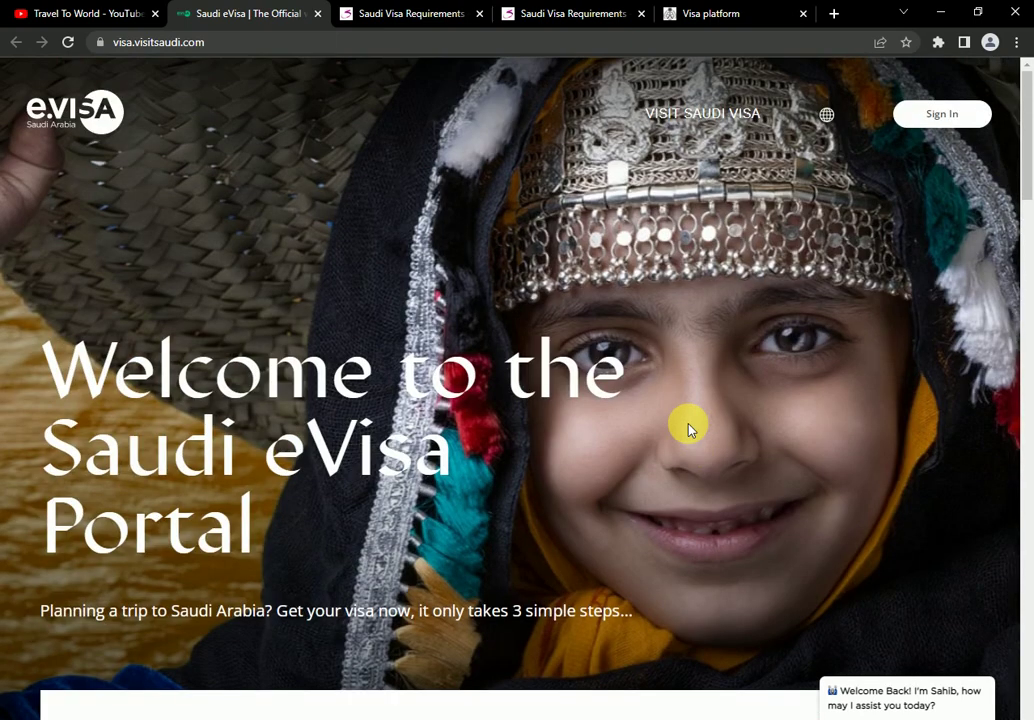
scroll(688, 428, down, 2)
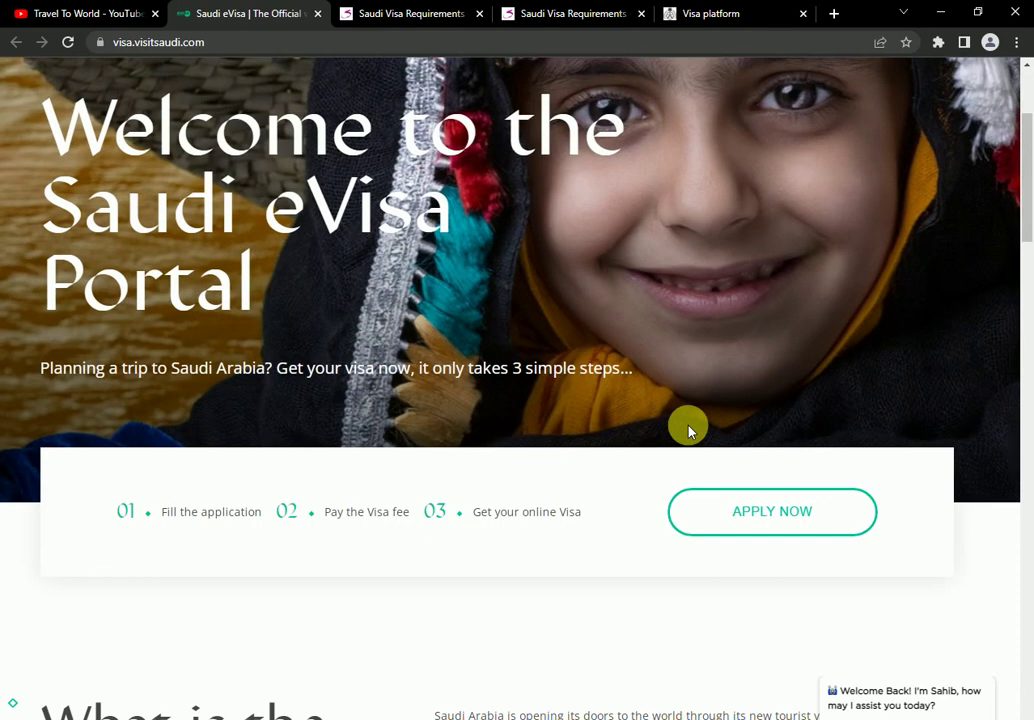
scroll(688, 430, down, 2)
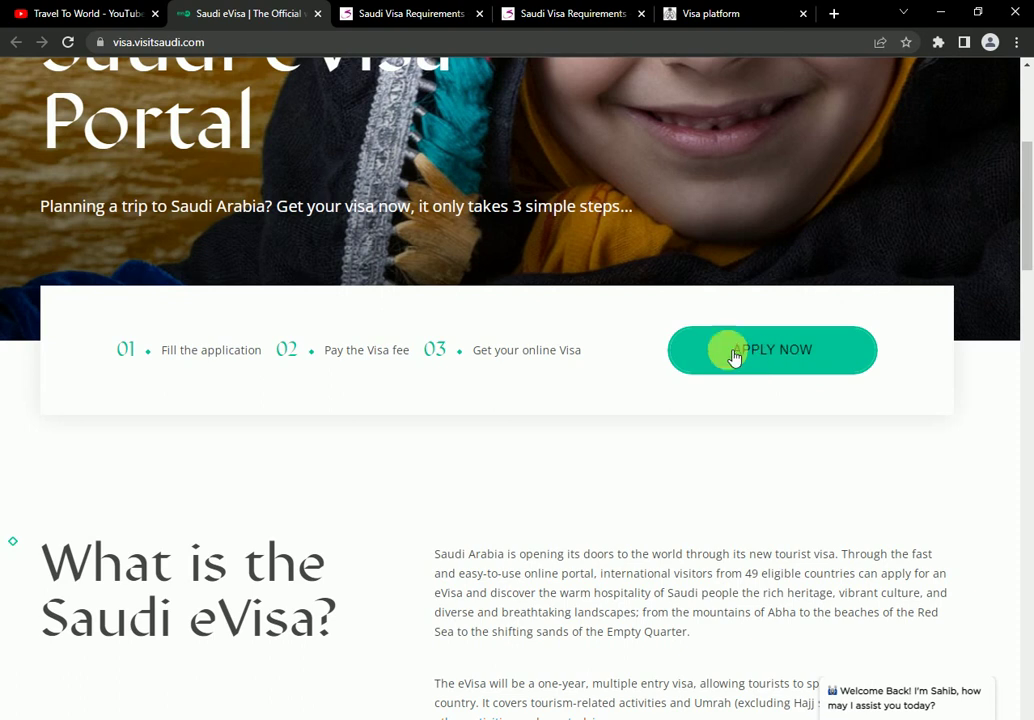
- Switch to the Saudi Visa Requirements page on visitsaudi.com and skim its introduction and visa categories
click(372, 18)
scroll(489, 455, up, 3)
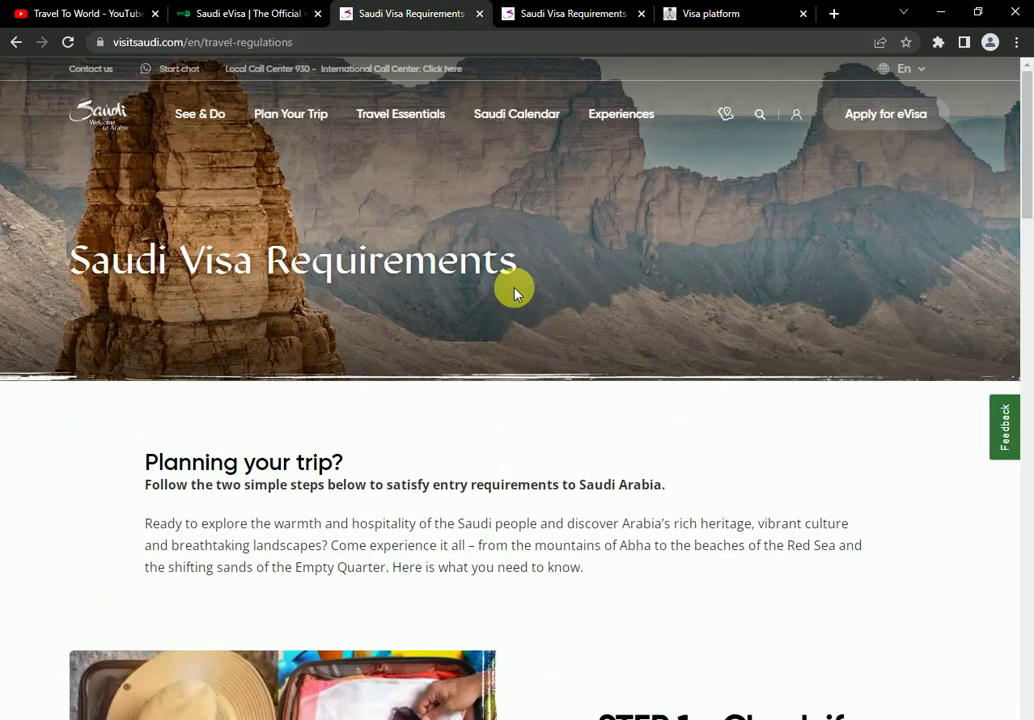
scroll(515, 290, down, 9)
scroll(545, 380, up, 3)
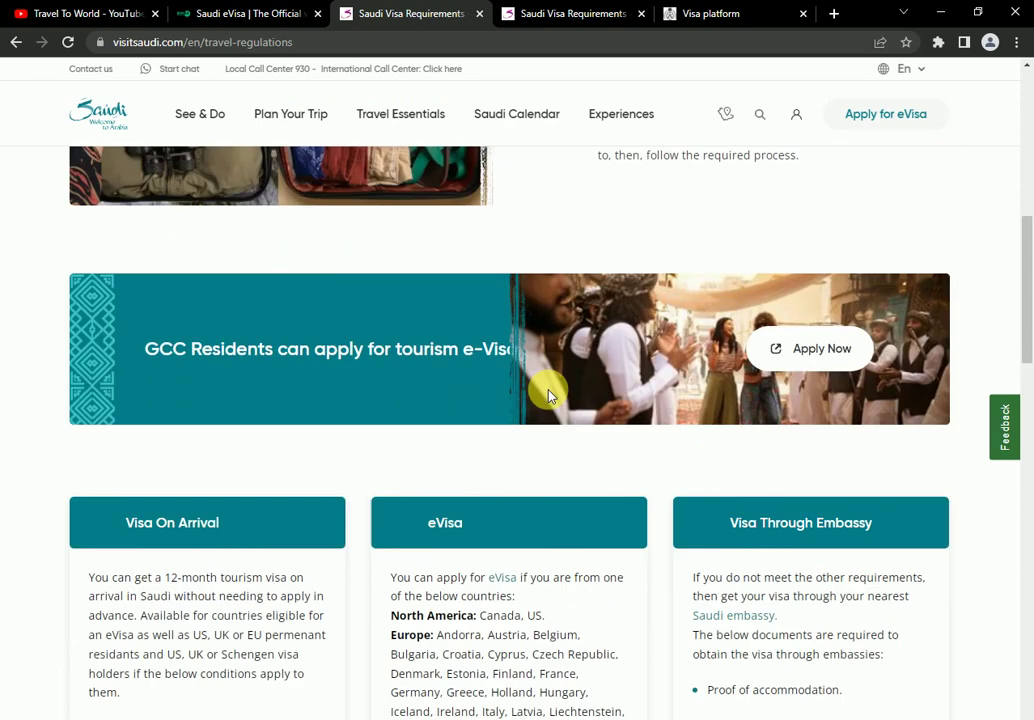
scroll(610, 486, up, 3)
scroll(650, 487, up, 5)
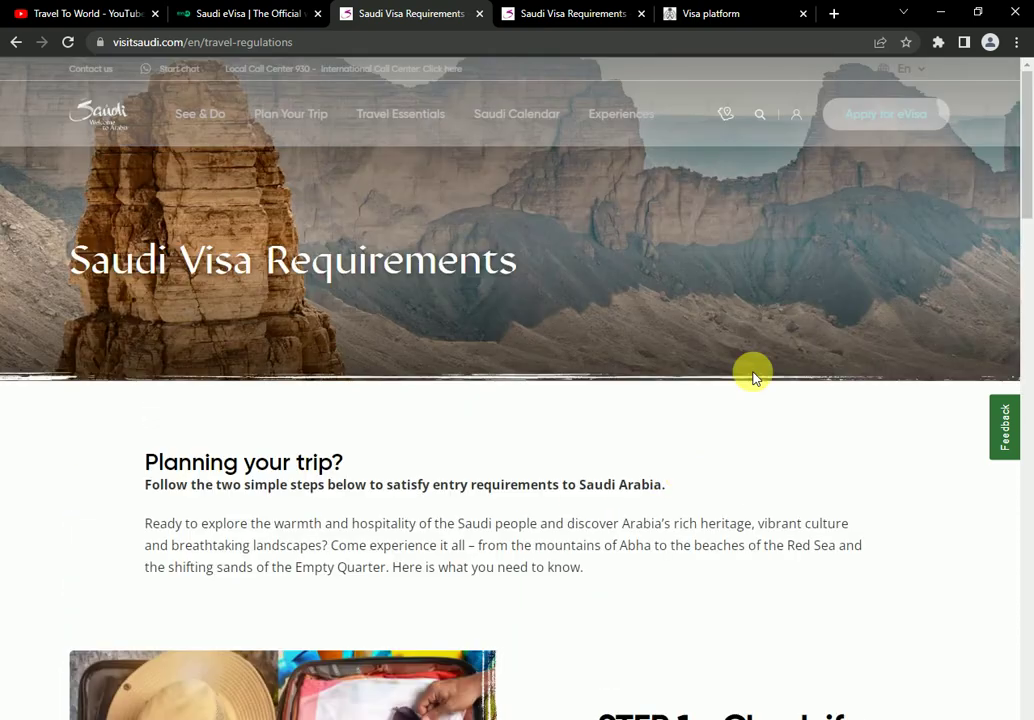
- Examine the GCC residents e-Visa banner and the Visa On Arrival, eVisa and Visa Through Embassy requirements
scroll(565, 325, down, 8)
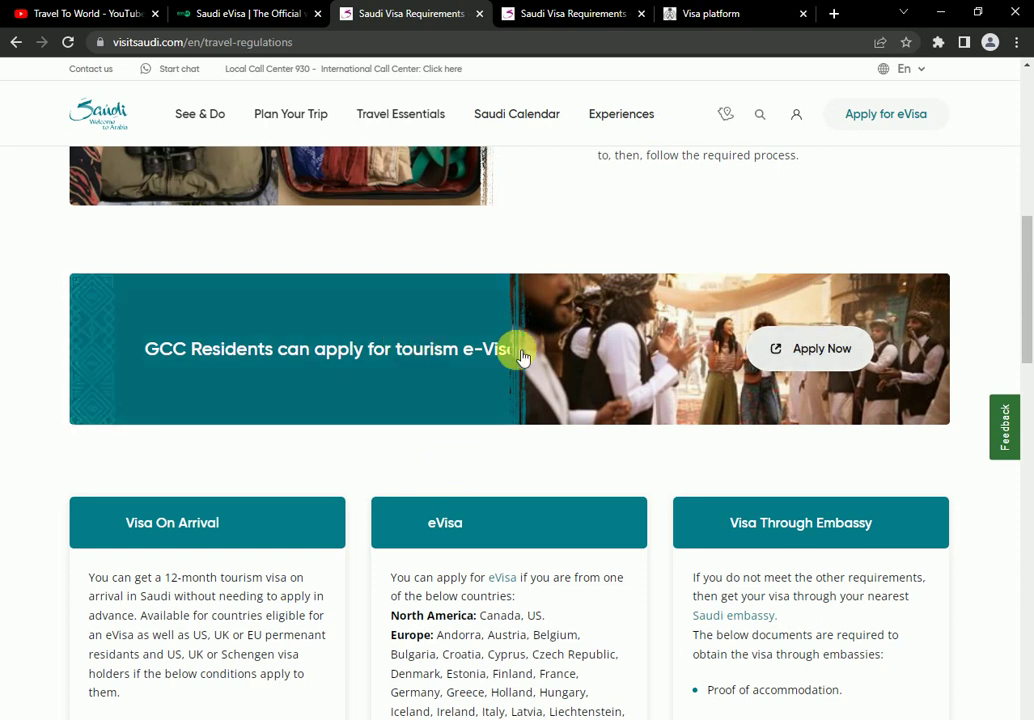
scroll(560, 375, down, 4)
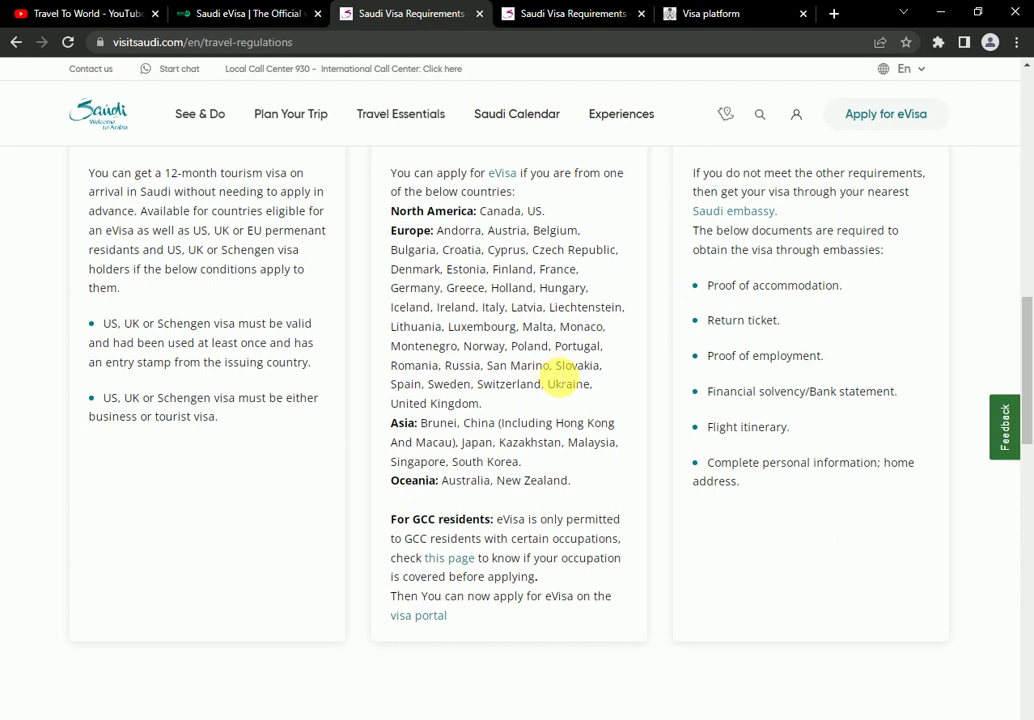
scroll(567, 640, up, 7)
scroll(567, 658, down, 2)
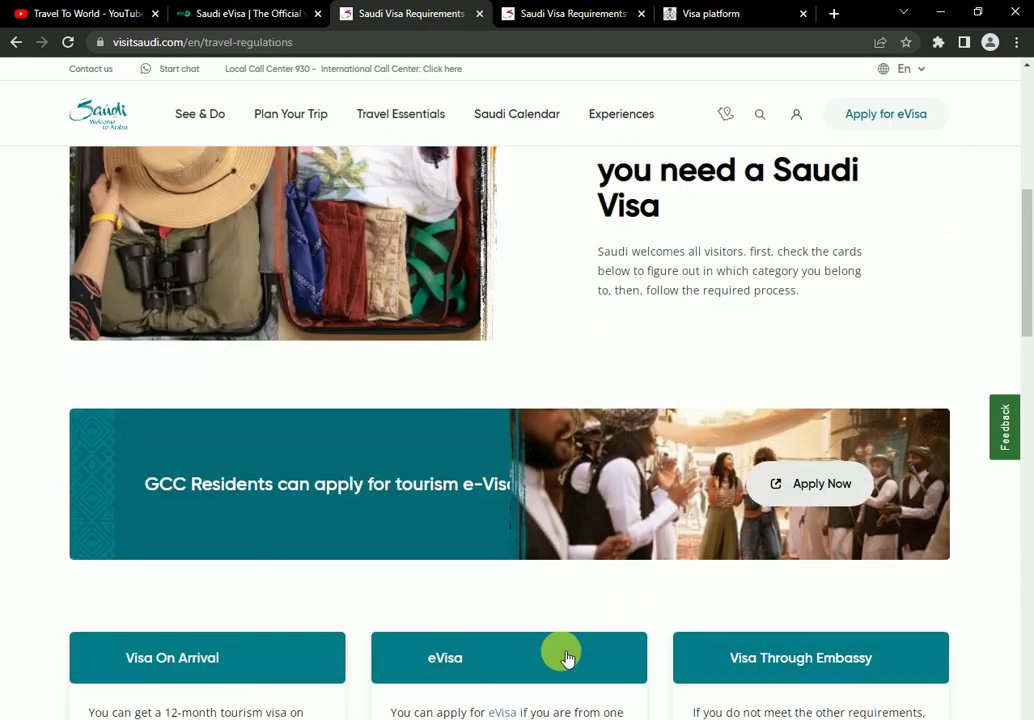
scroll(566, 657, down, 2)
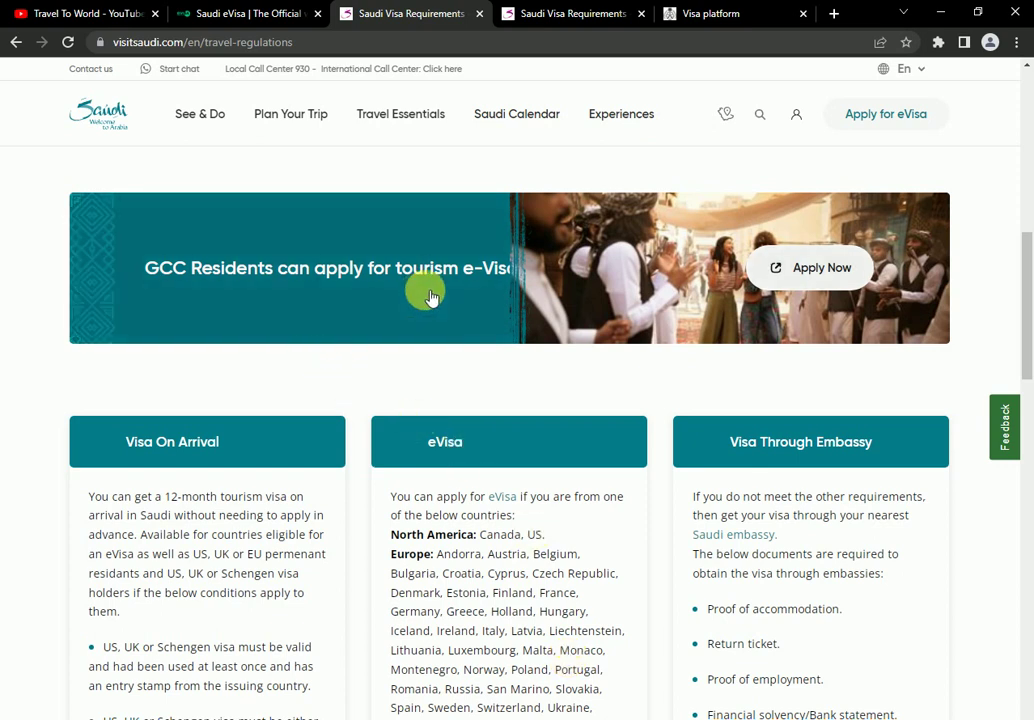
- Examine the Visa On Arrival conditions and the eVisa card's GCC residents note, then return to the GCC banner's Apply Now option
scroll(459, 302, down, 3)
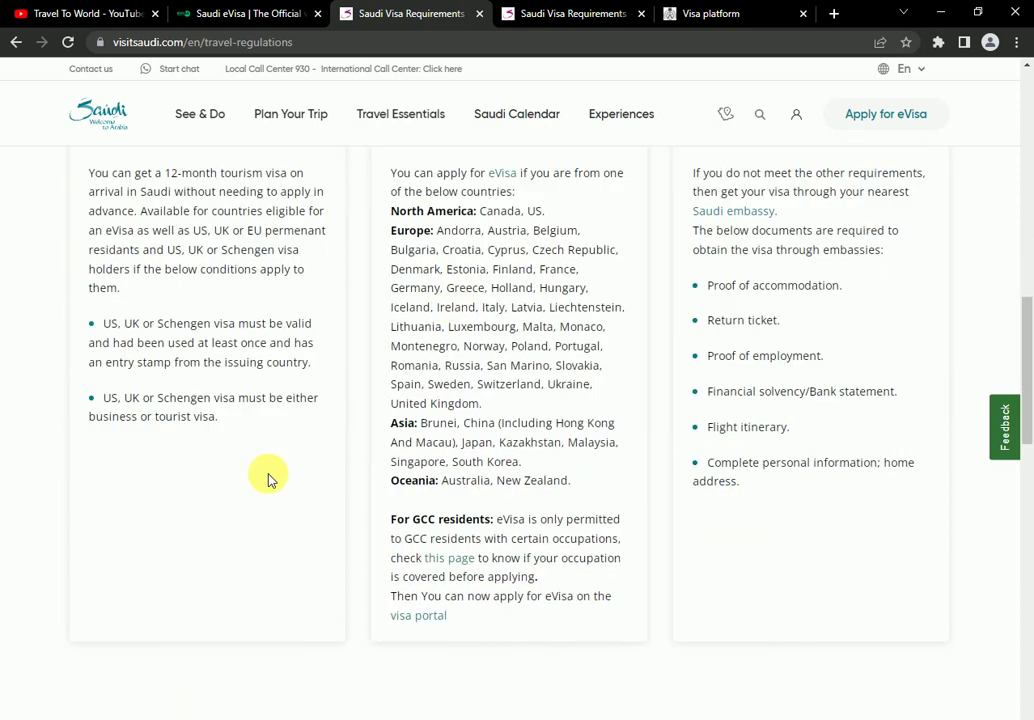
scroll(270, 478, up, 2)
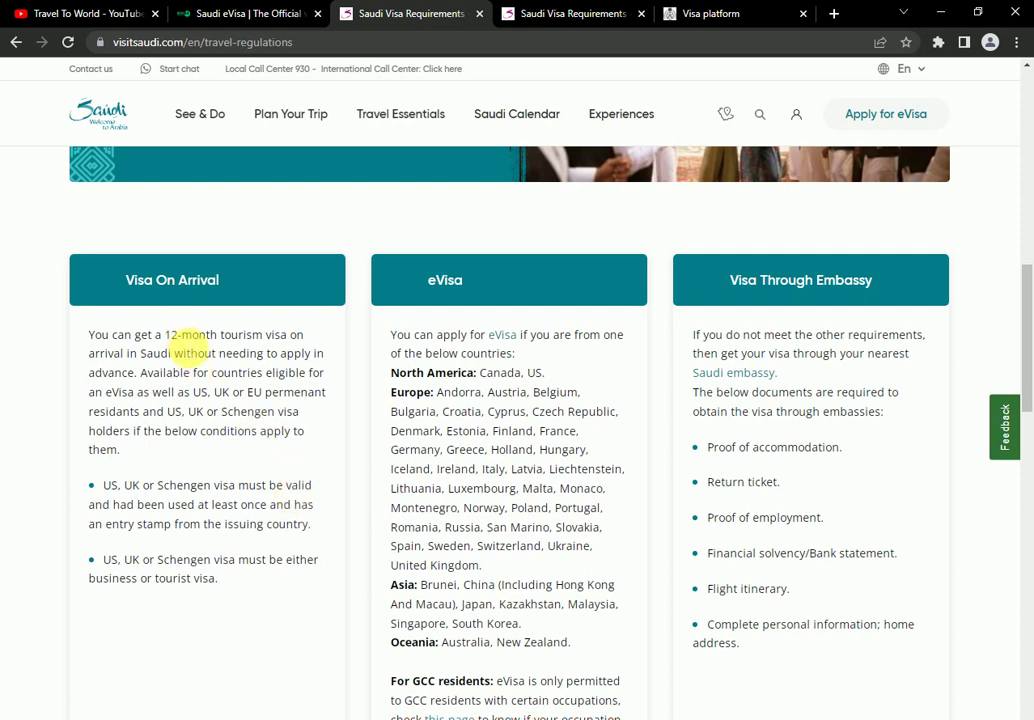
scroll(360, 465, down, 4)
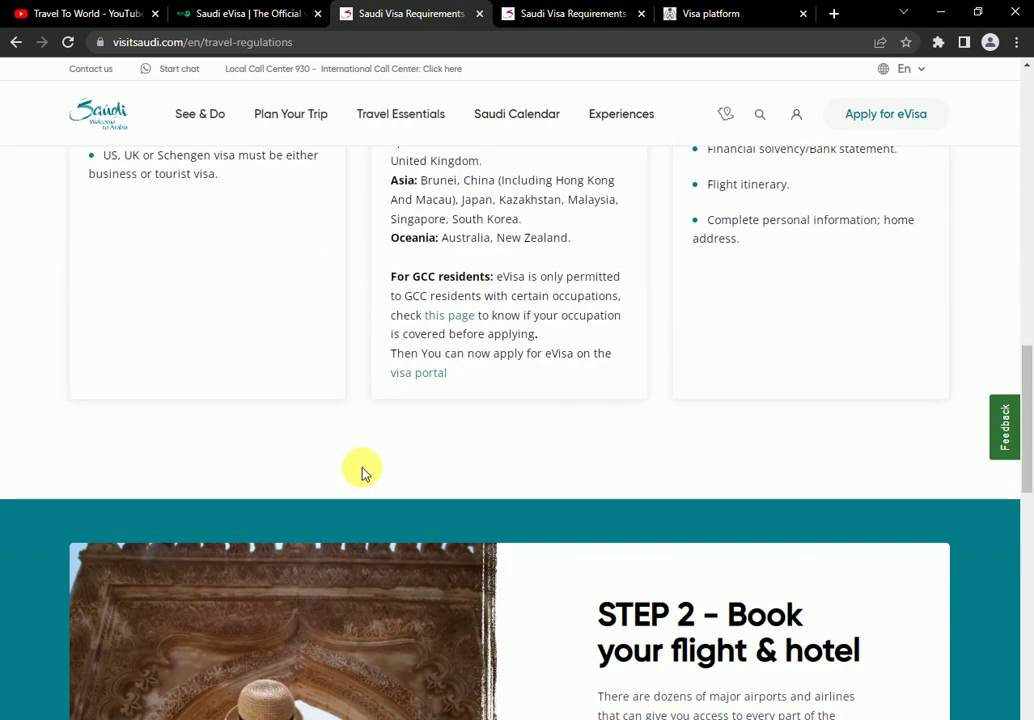
scroll(346, 450, up, 10)
scroll(806, 667, down, 2)
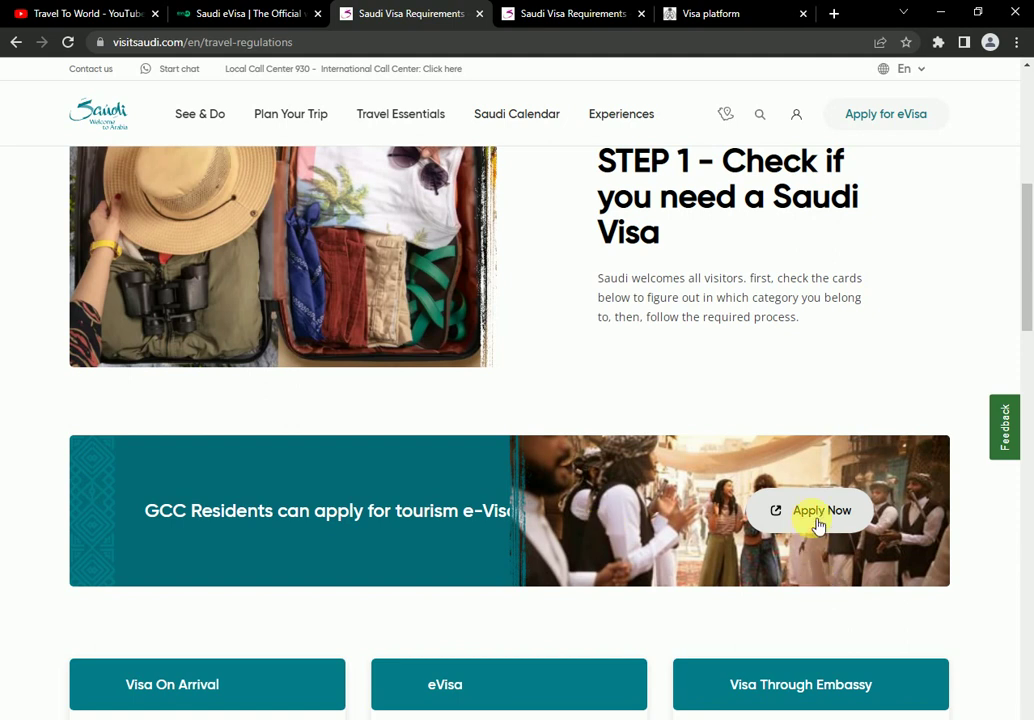
- Switch to the Ministry of Foreign Affairs Visa platform and examine its login options for citizens, residents and individual visitors
click(600, 12)
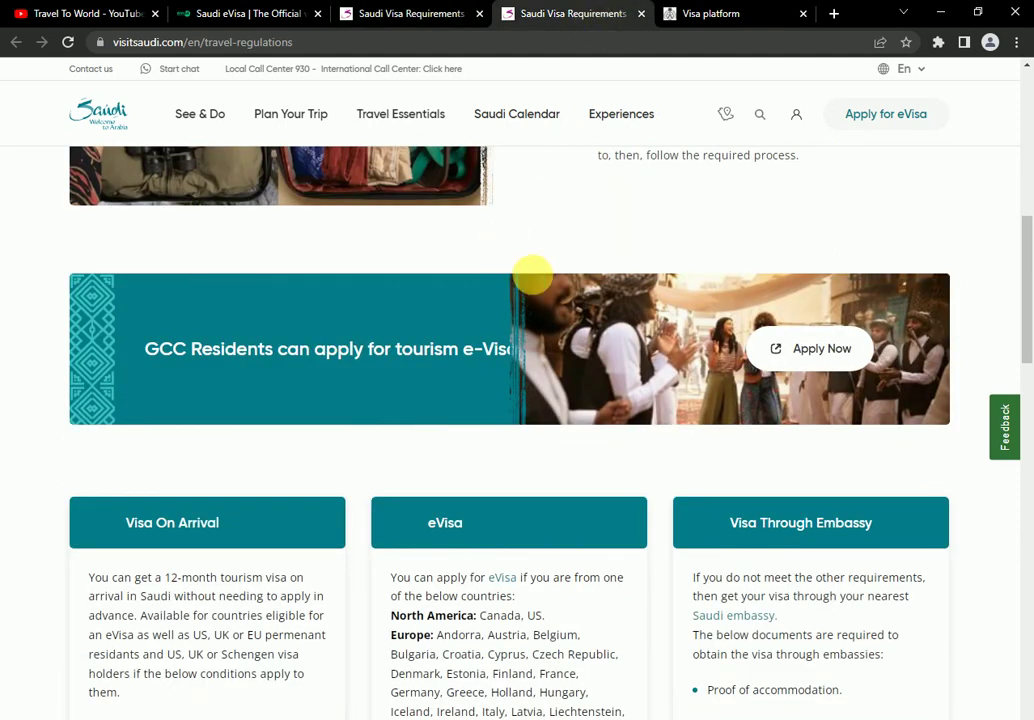
click(716, 10)
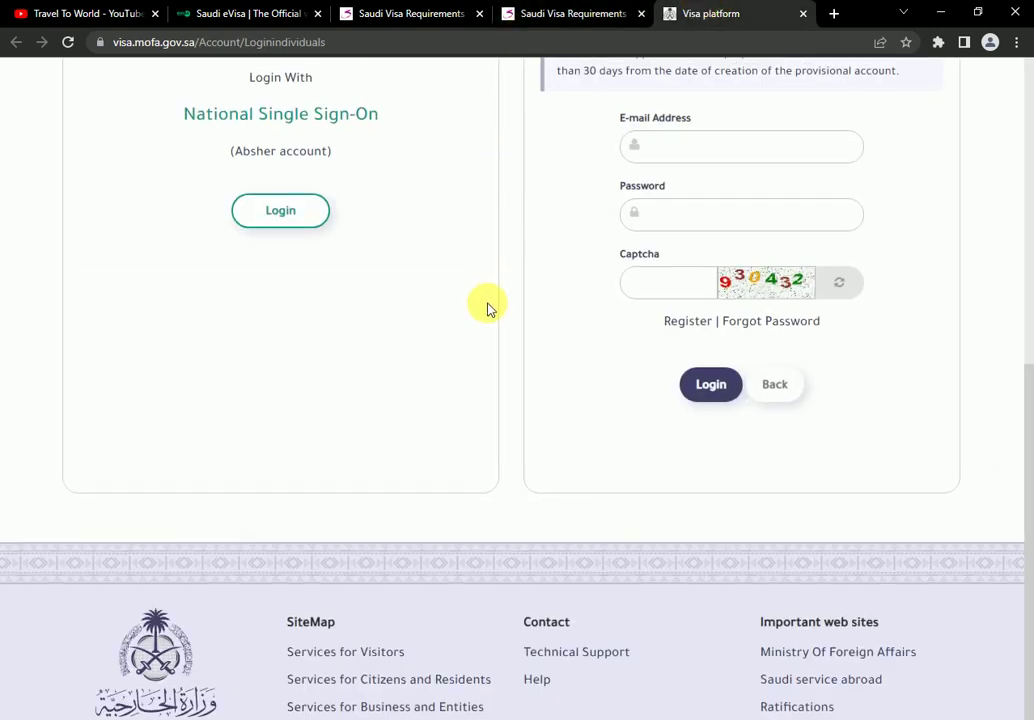
scroll(488, 308, up, 5)
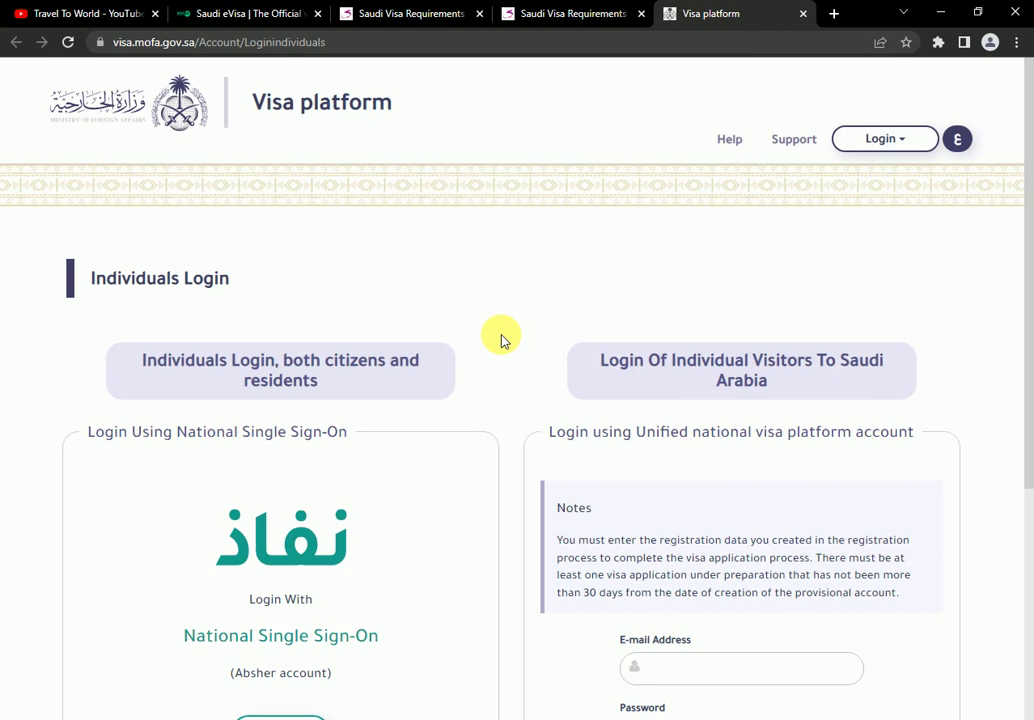
scroll(501, 340, down, 3)
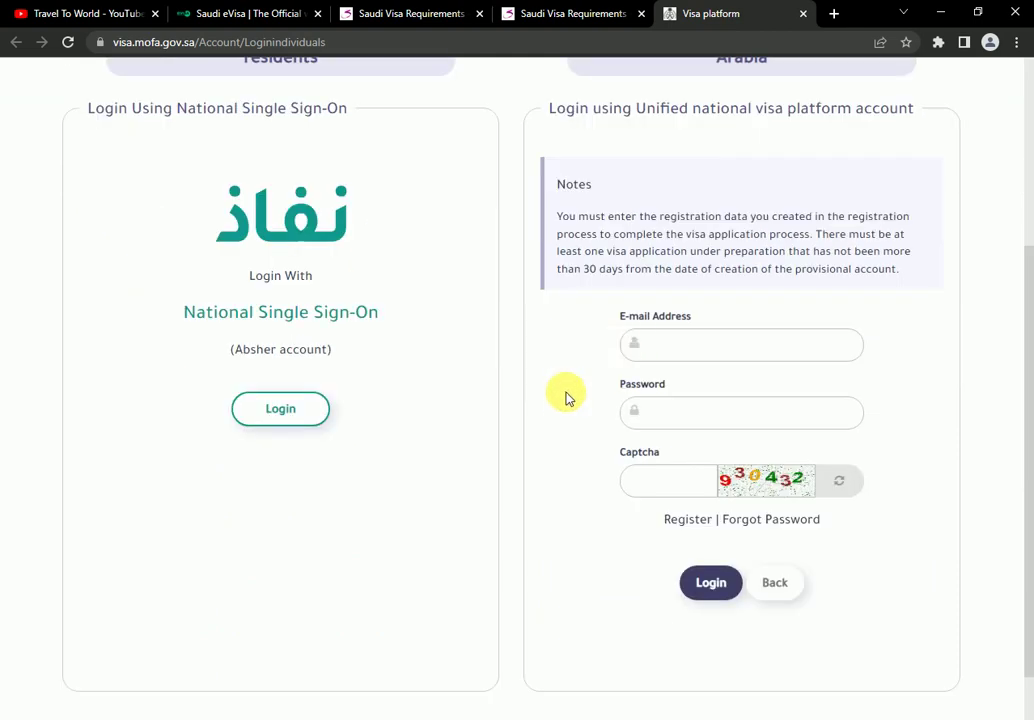
- Open the visitor account registration page in a new tab and examine its e-mail, password and image code fields
right_click(700, 524)
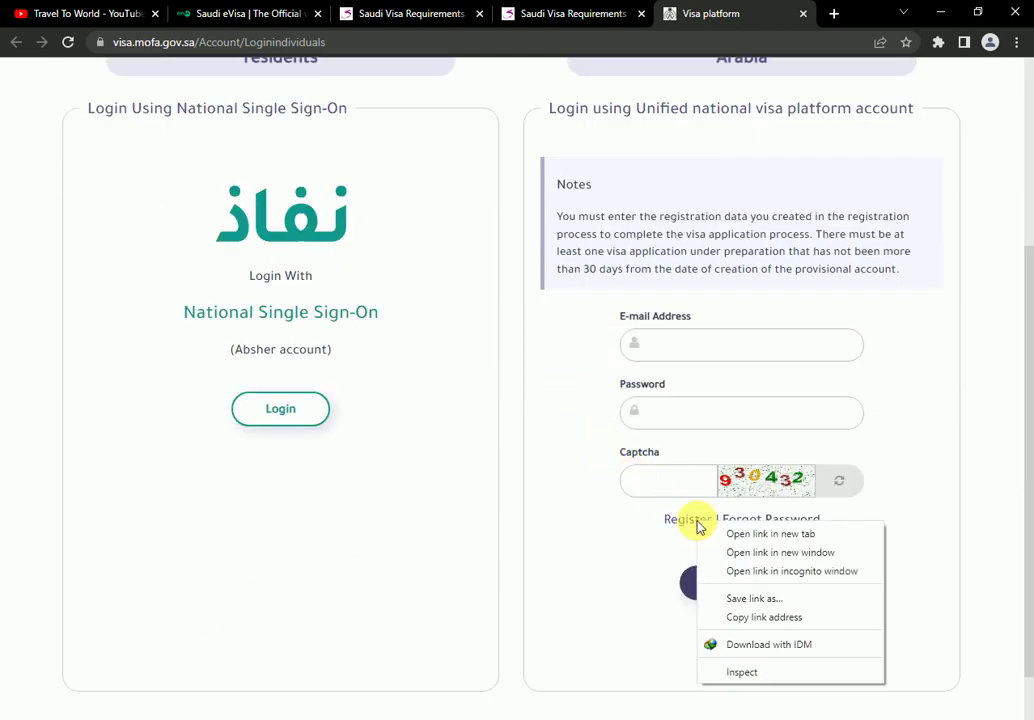
click(717, 533)
click(729, 10)
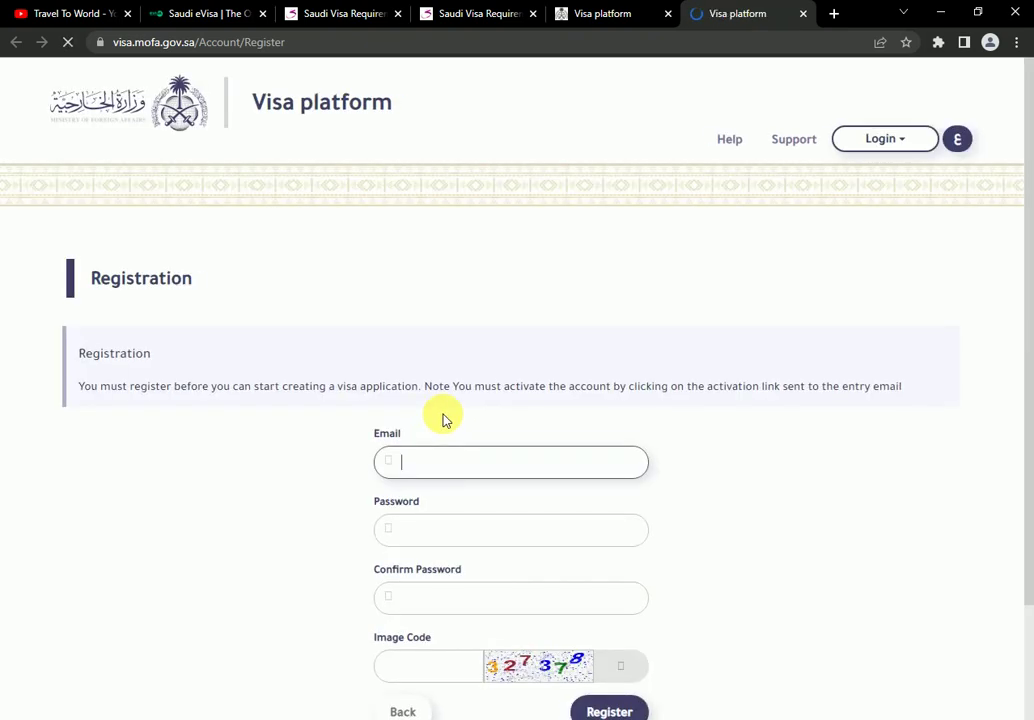
scroll(441, 418, down, 1)
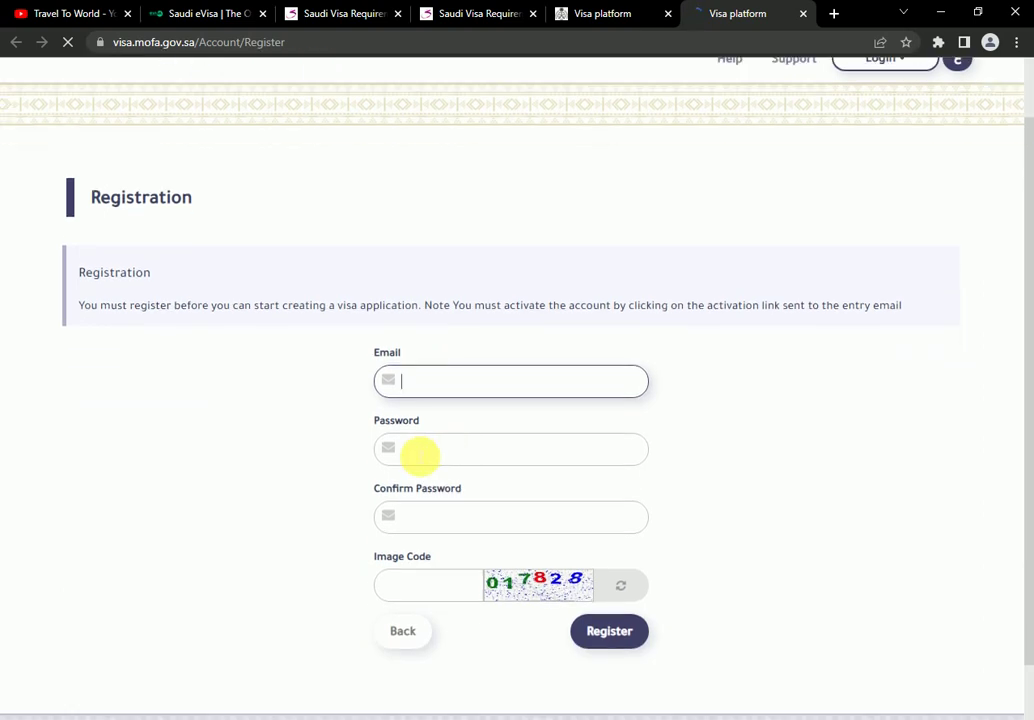
scroll(419, 465, down, 1)
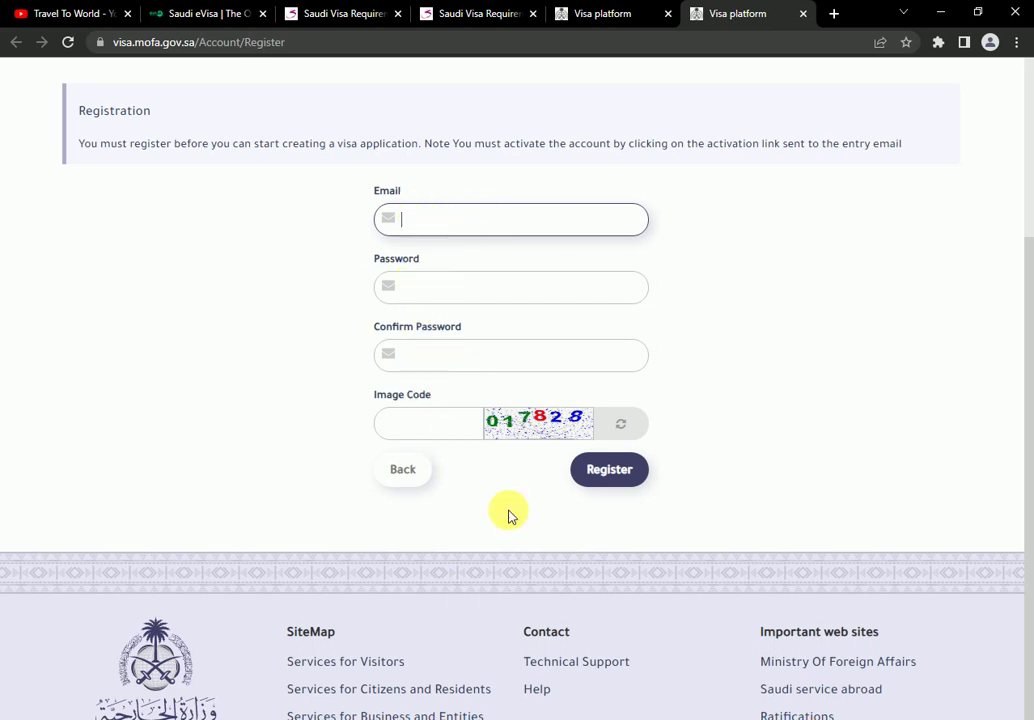
- Return to the individual visitors' login form and begin signing in at the E-mail Address field
click(565, 12)
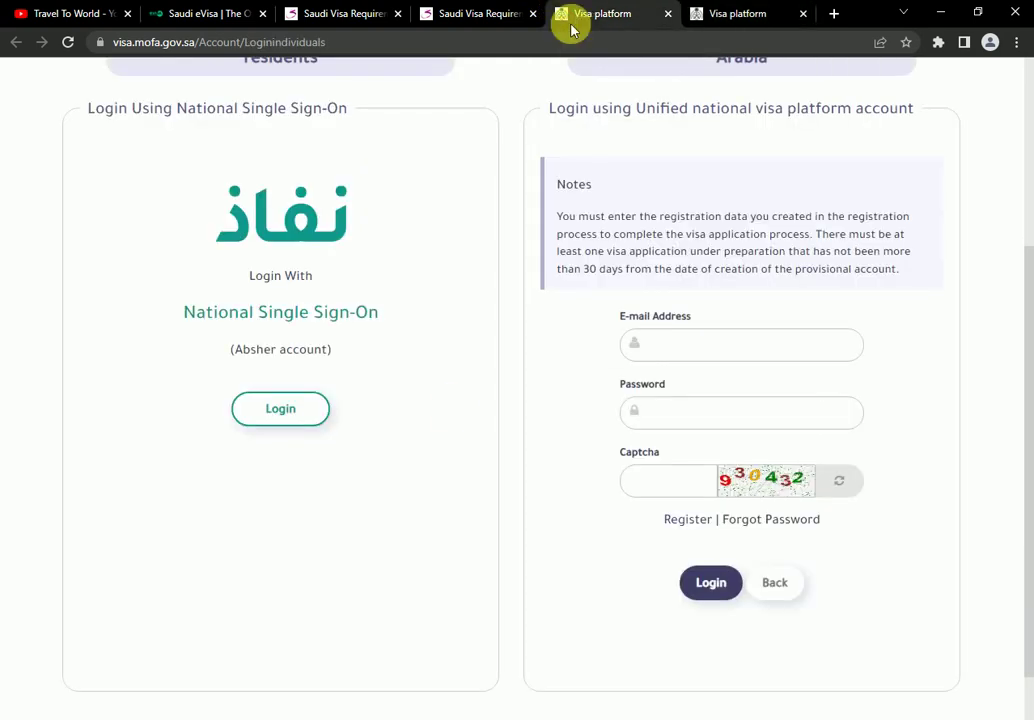
click(698, 513)
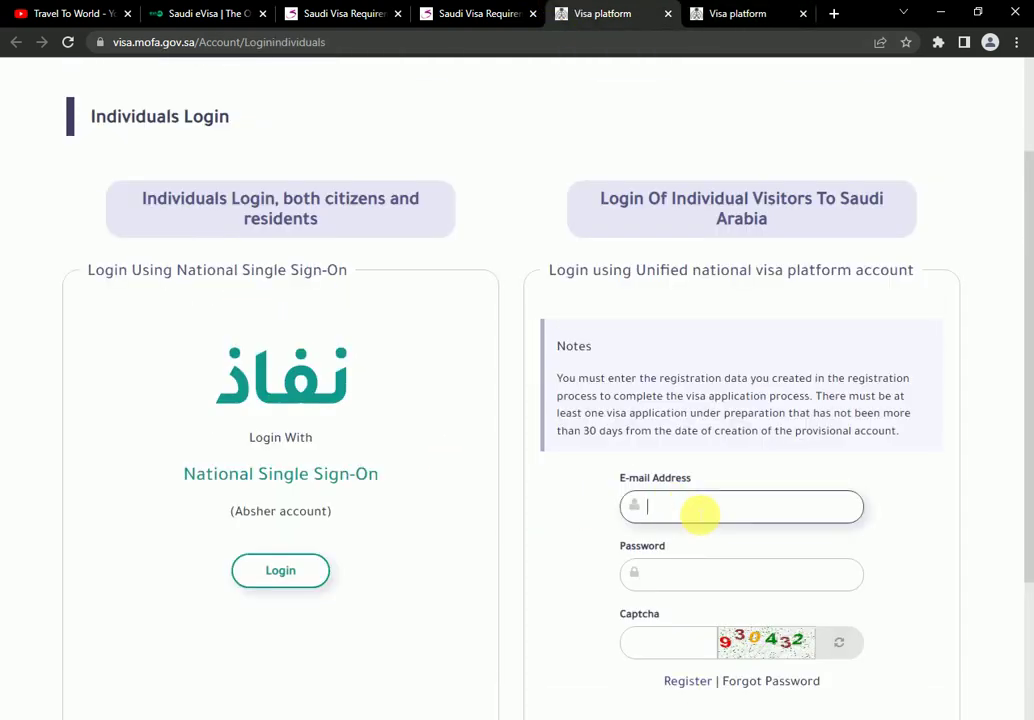
scroll(674, 468, down, 1)
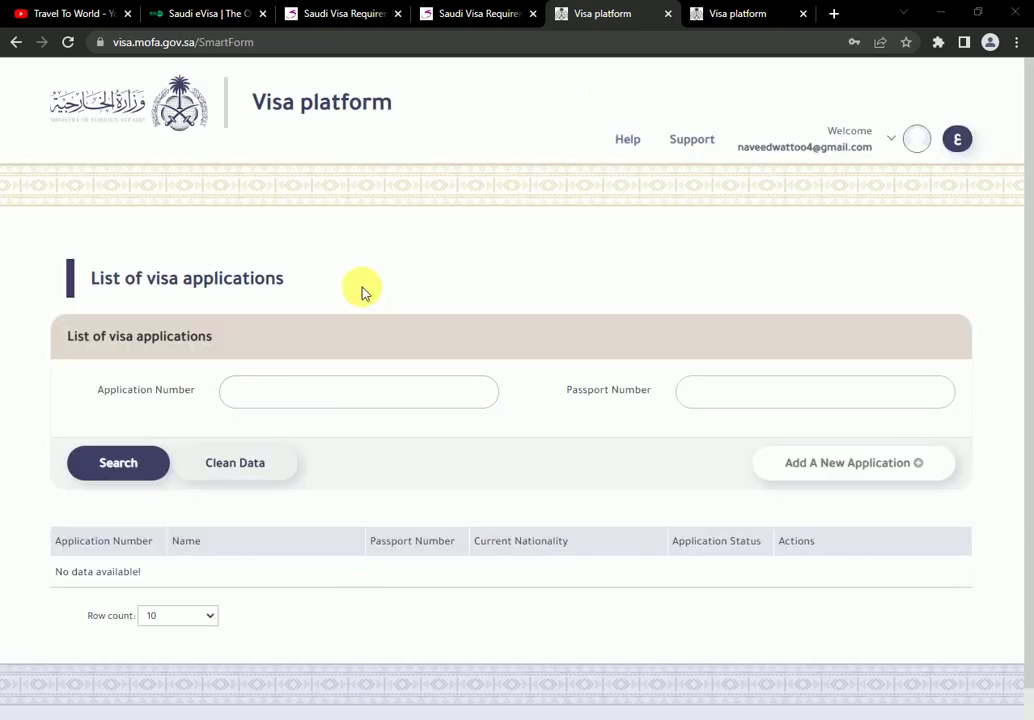
- Add a new visa application, accepting the Online e-Payment Services Agreement and the biometrics agreement
scroll(358, 302, down, 2)
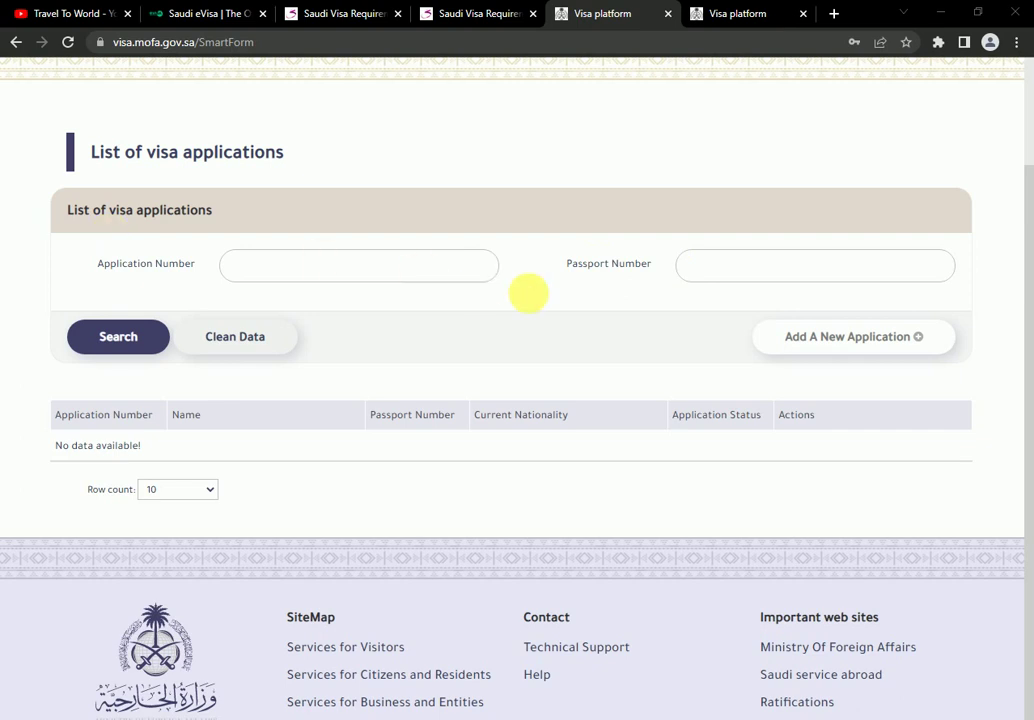
click(843, 345)
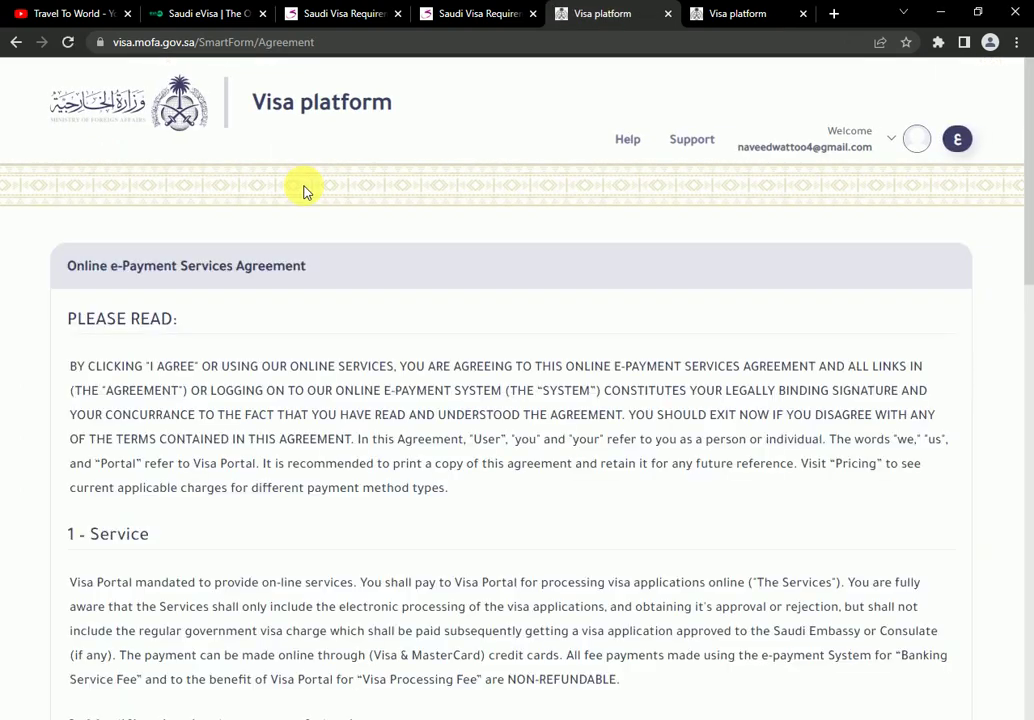
scroll(351, 242, down, 20)
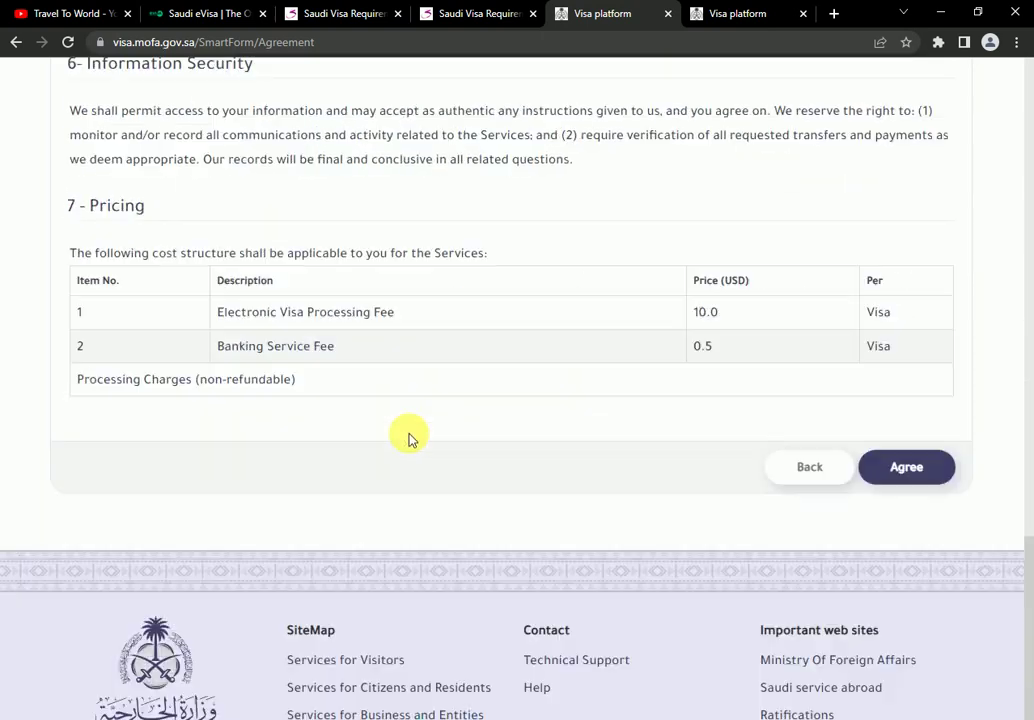
click(930, 450)
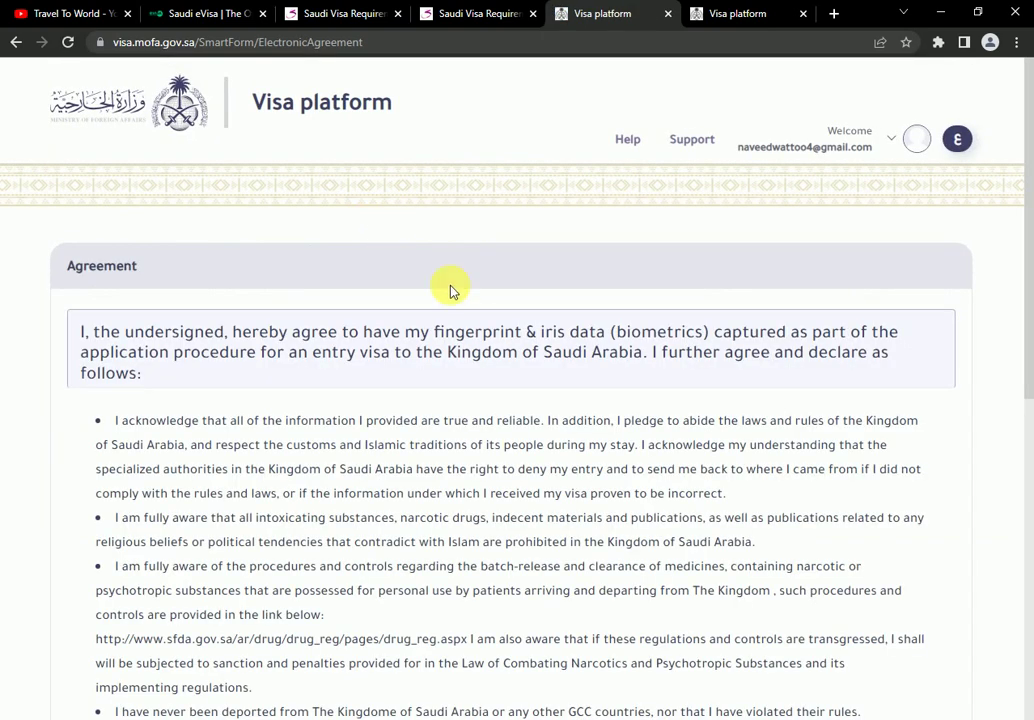
scroll(450, 290, down, 10)
click(884, 462)
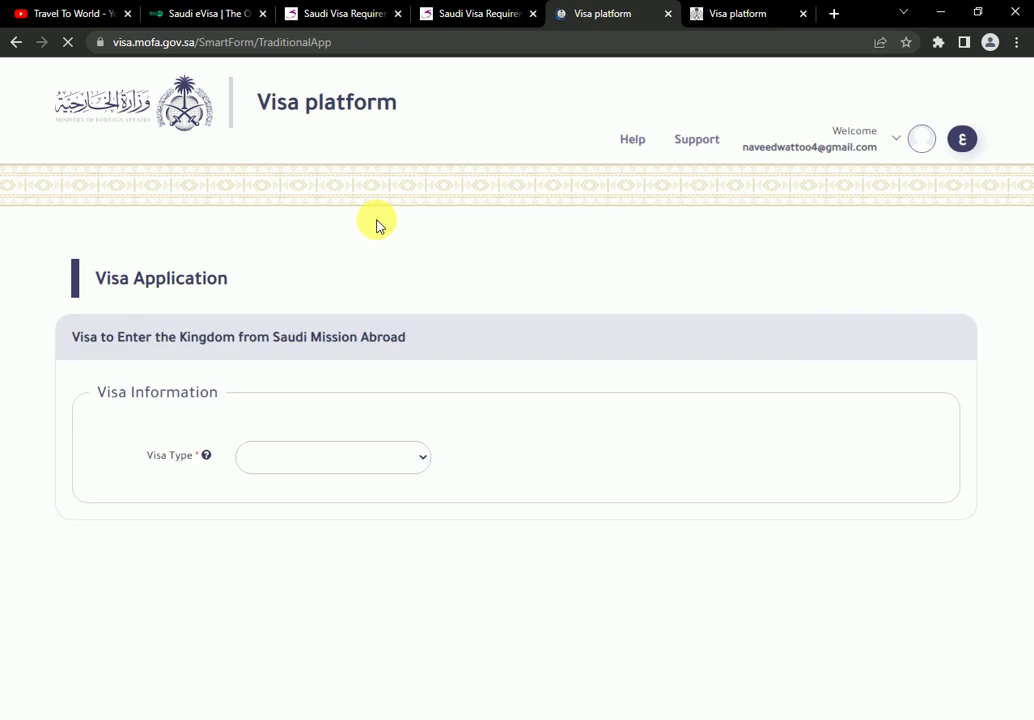
- Examine the visa application form from Personal Information to Sponsor Information, and return to its Visa Information section
scroll(456, 288, down, 8)
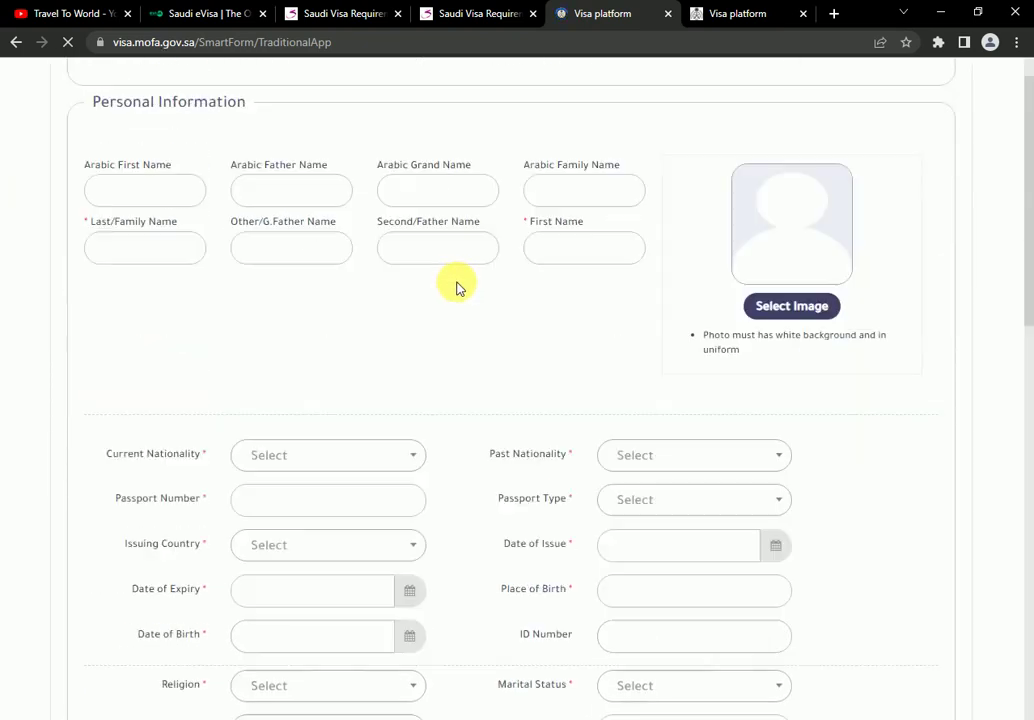
scroll(456, 288, down, 5)
scroll(480, 340, down, 3)
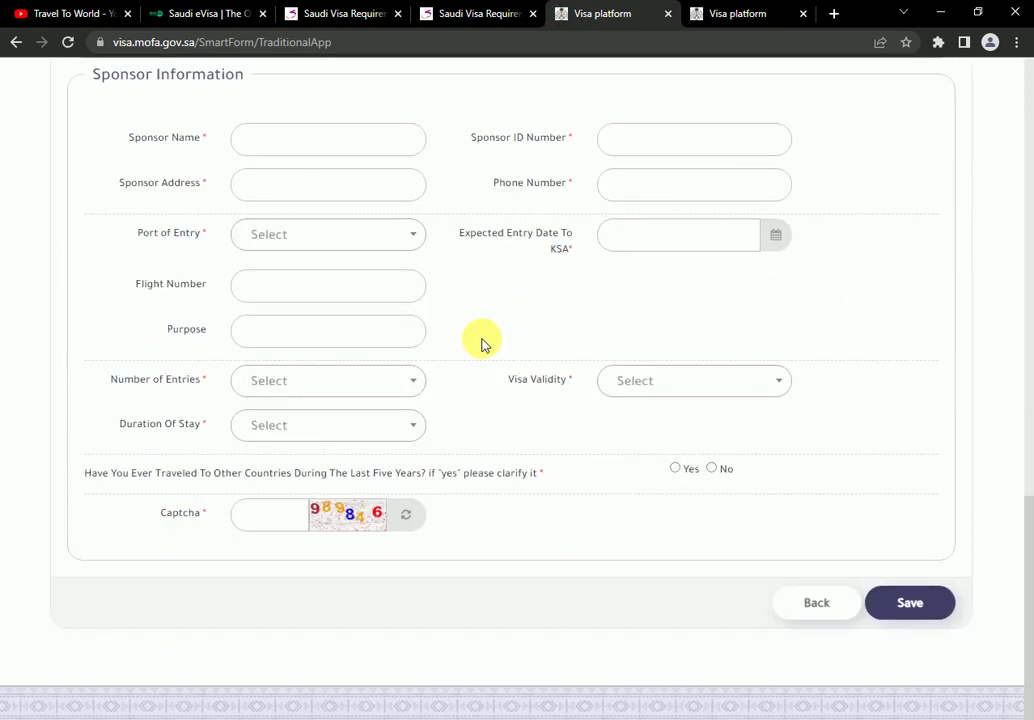
scroll(481, 344, up, 12)
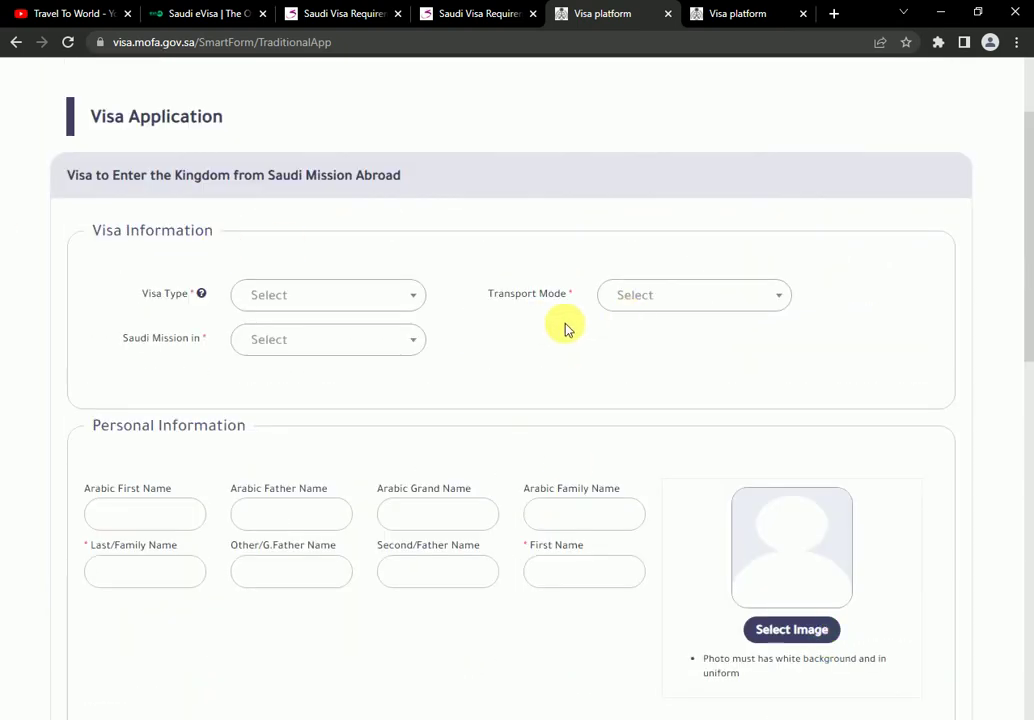
click(455, 10)
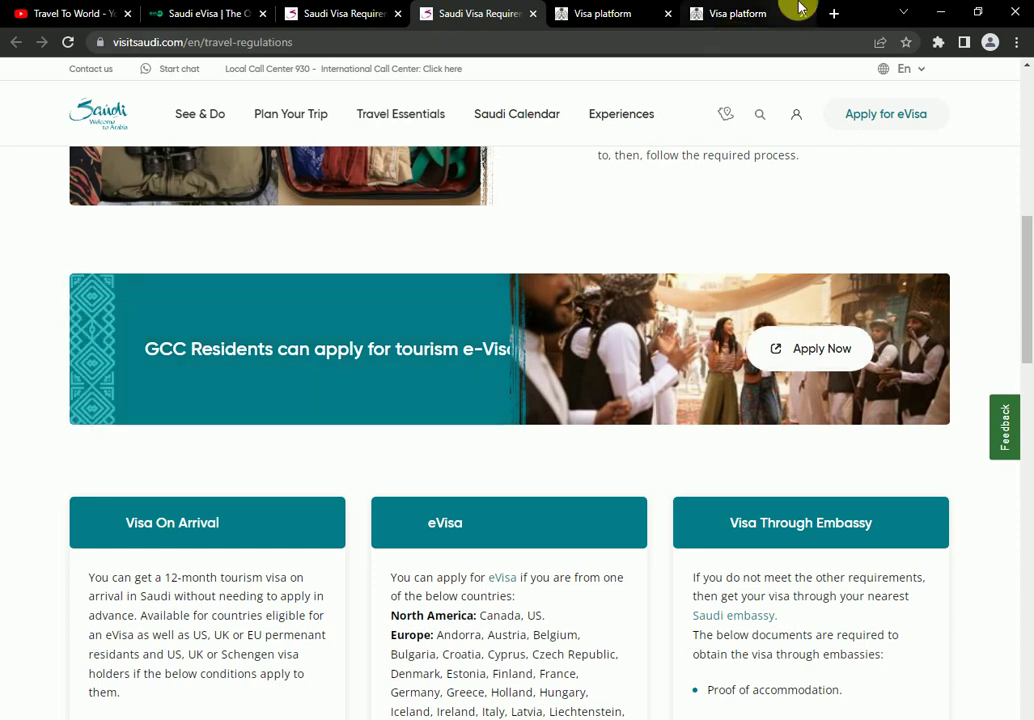
click(745, 12)
click(617, 12)
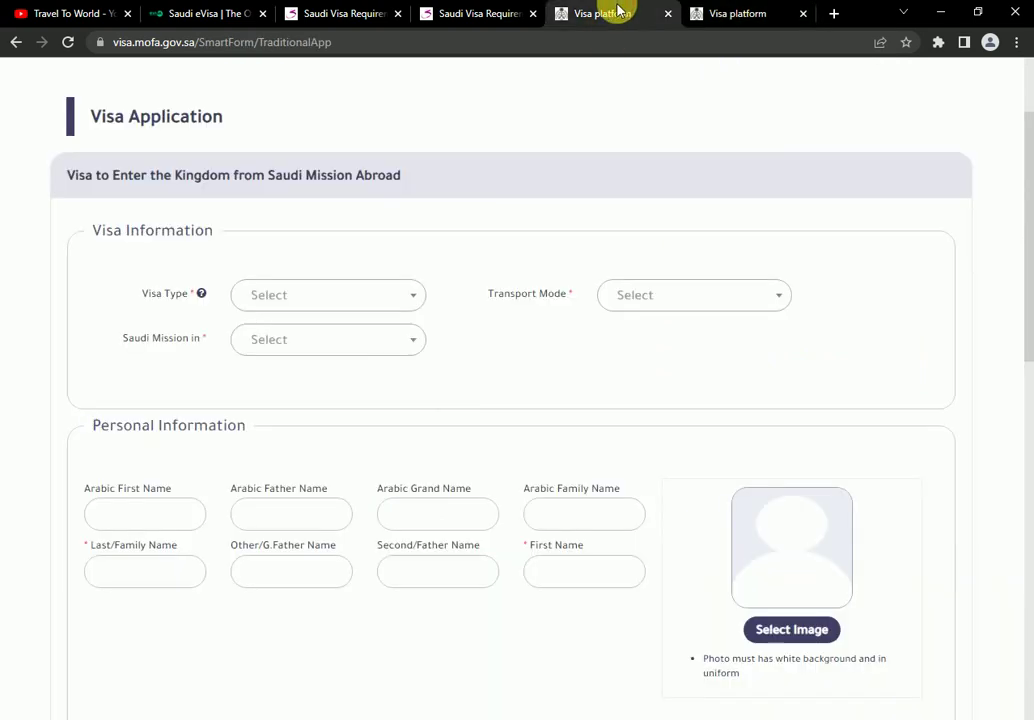
- Set the visa type to Tourism Visit in the application's Visa Information section
scroll(330, 351, down, 1)
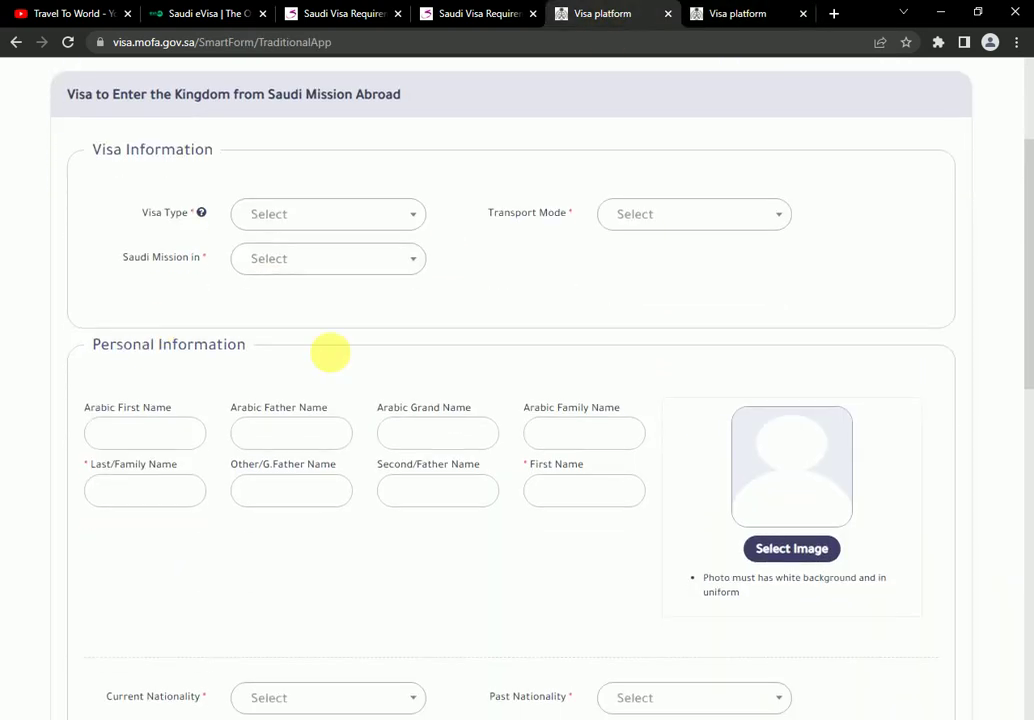
click(370, 227)
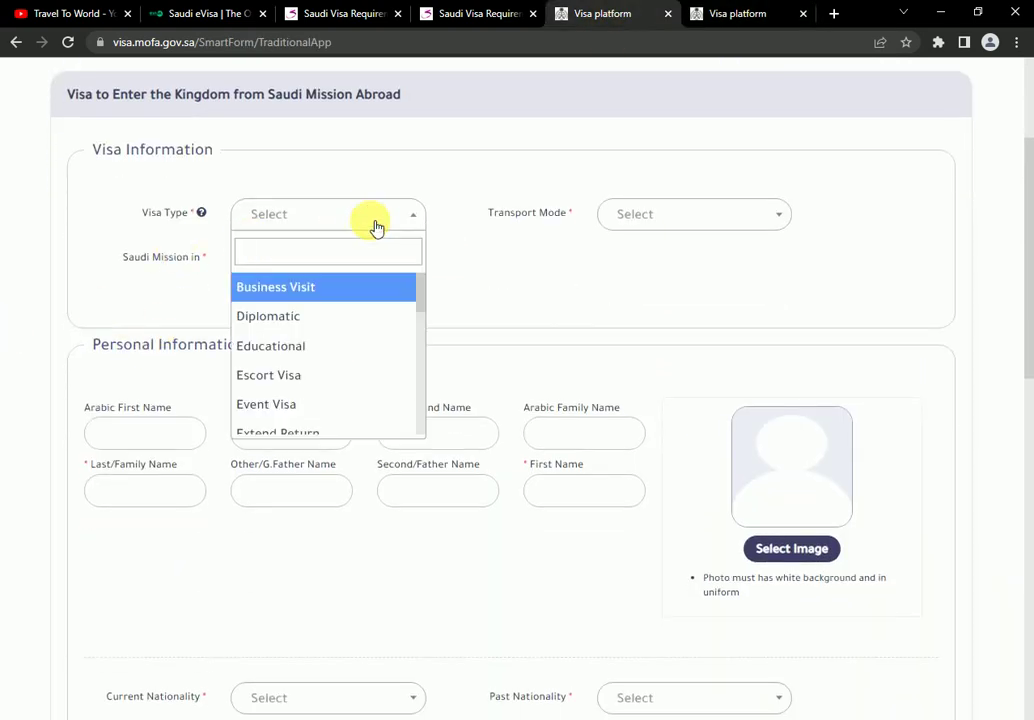
scroll(351, 304, down, 3)
scroll(348, 306, down, 3)
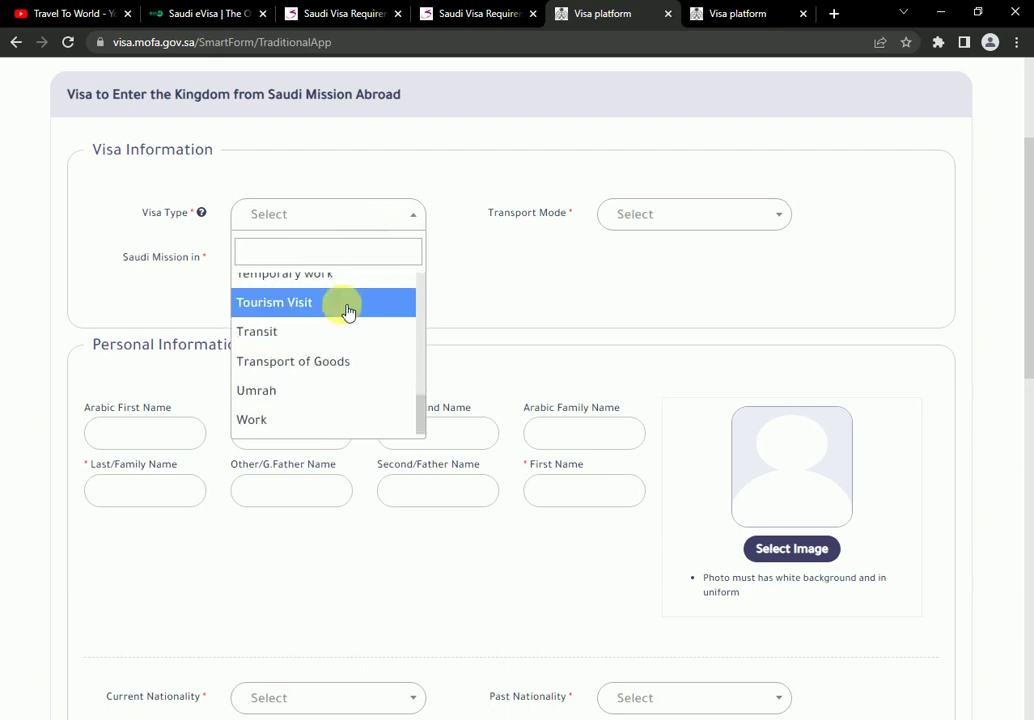
key(Return)
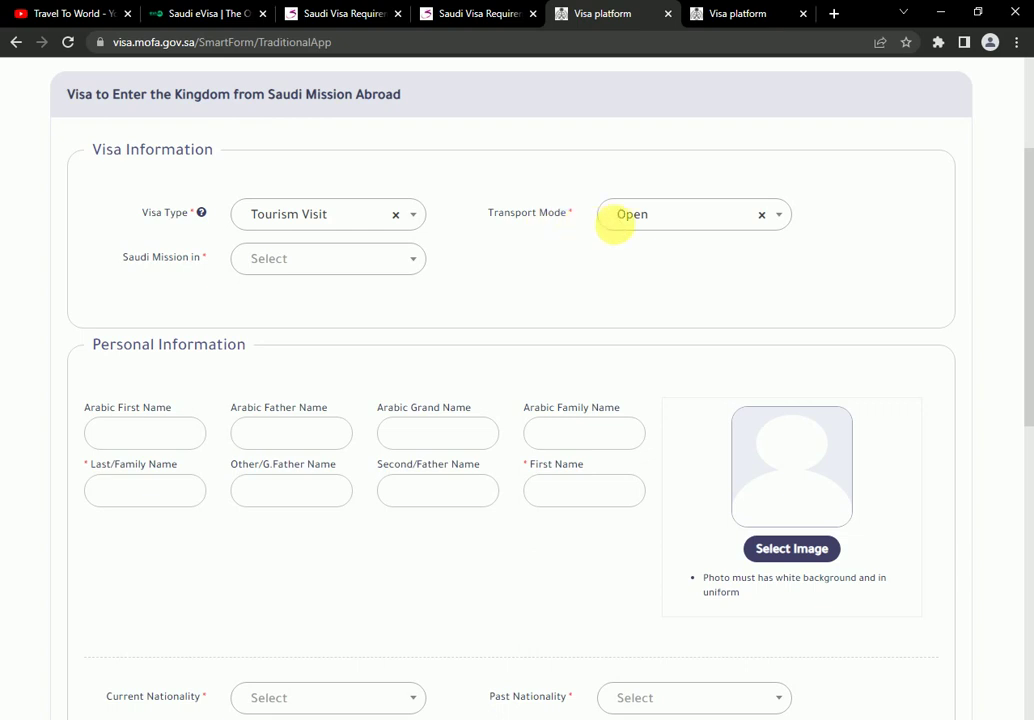
- Look through the available transport modes and select Open
click(779, 226)
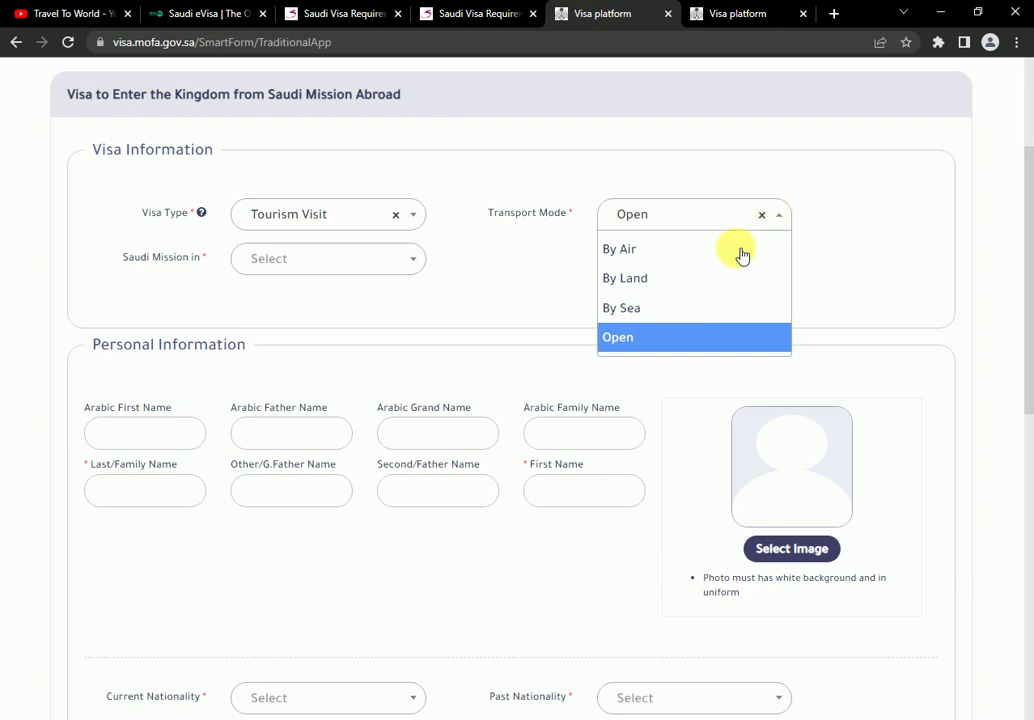
scroll(722, 258, down, 2)
scroll(702, 263, up, 3)
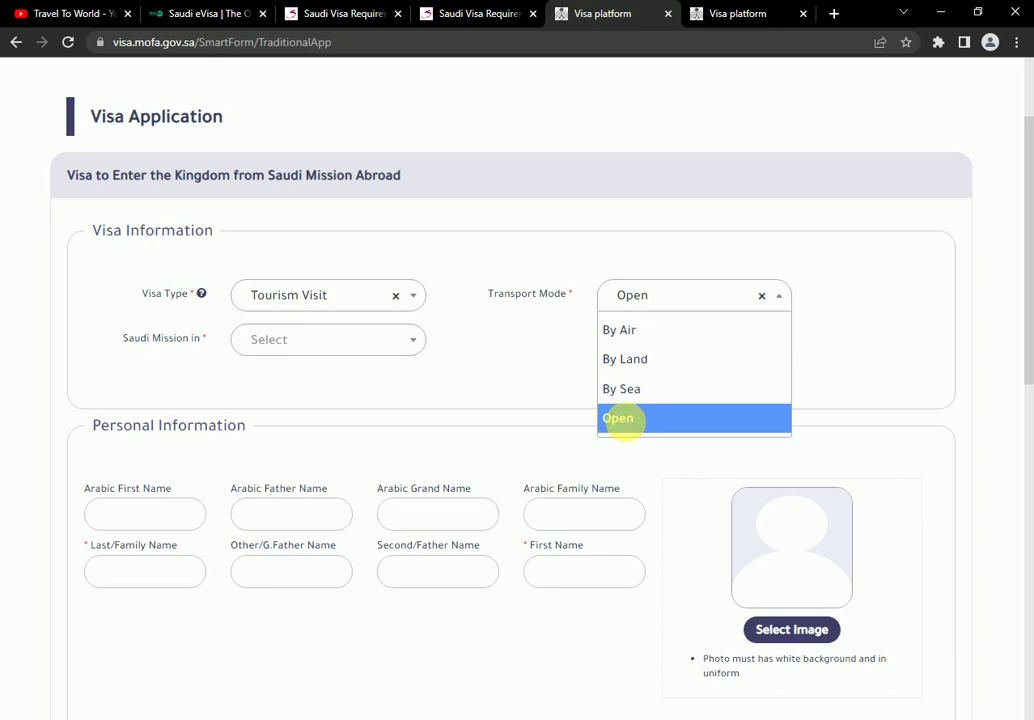
click(630, 424)
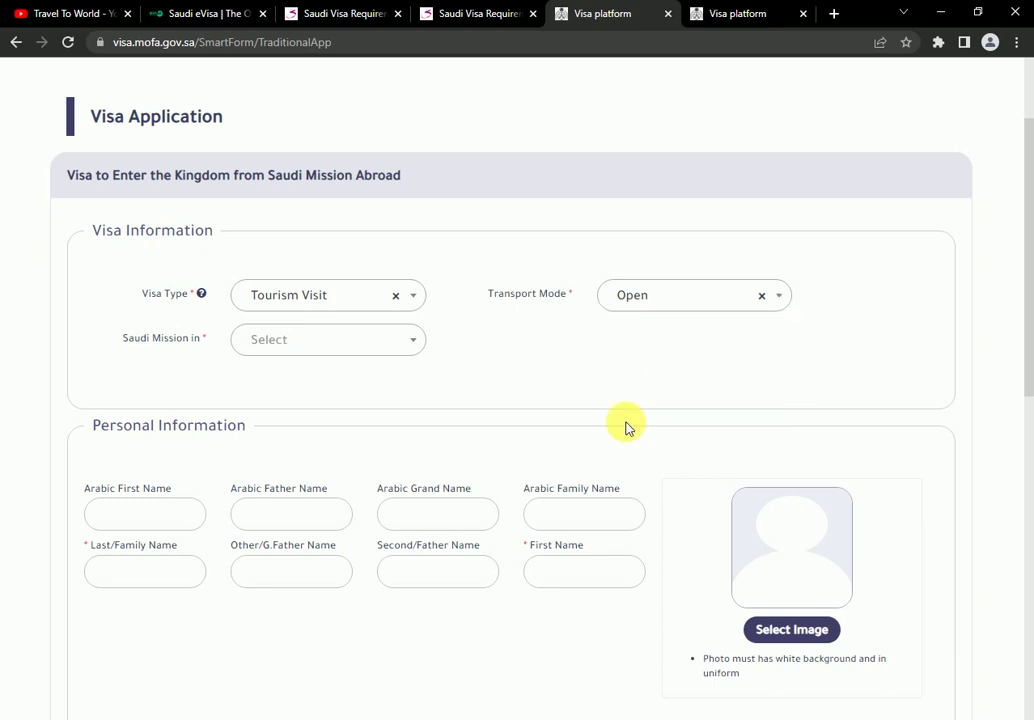
- Set the Saudi mission in the Visa Information section to Abu Dhabi
click(396, 352)
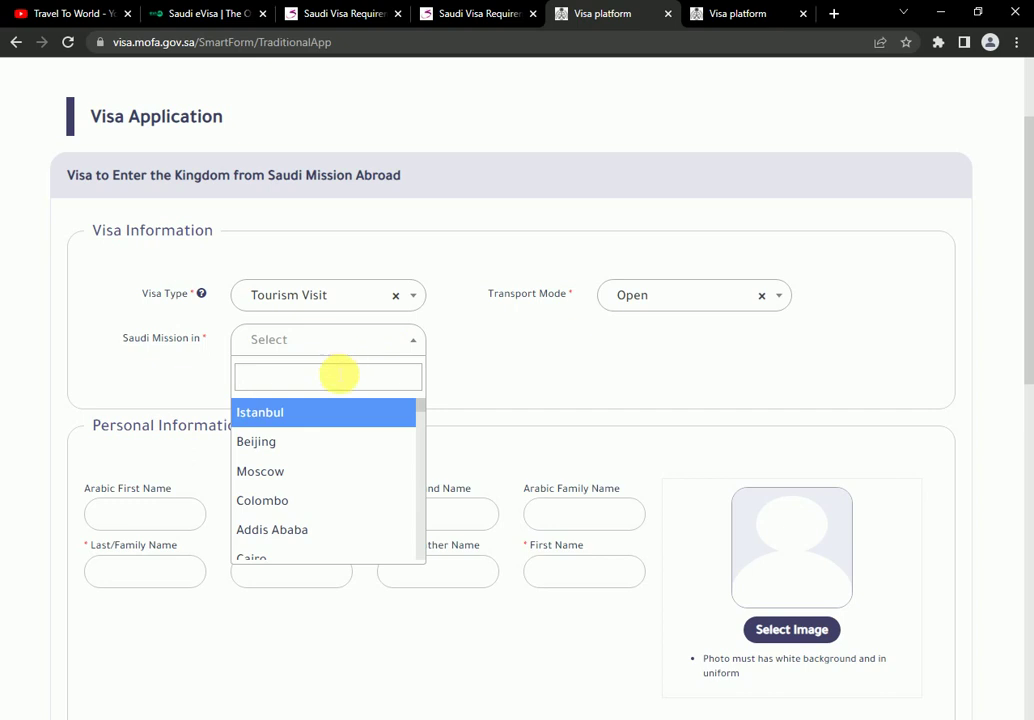
text(abu)
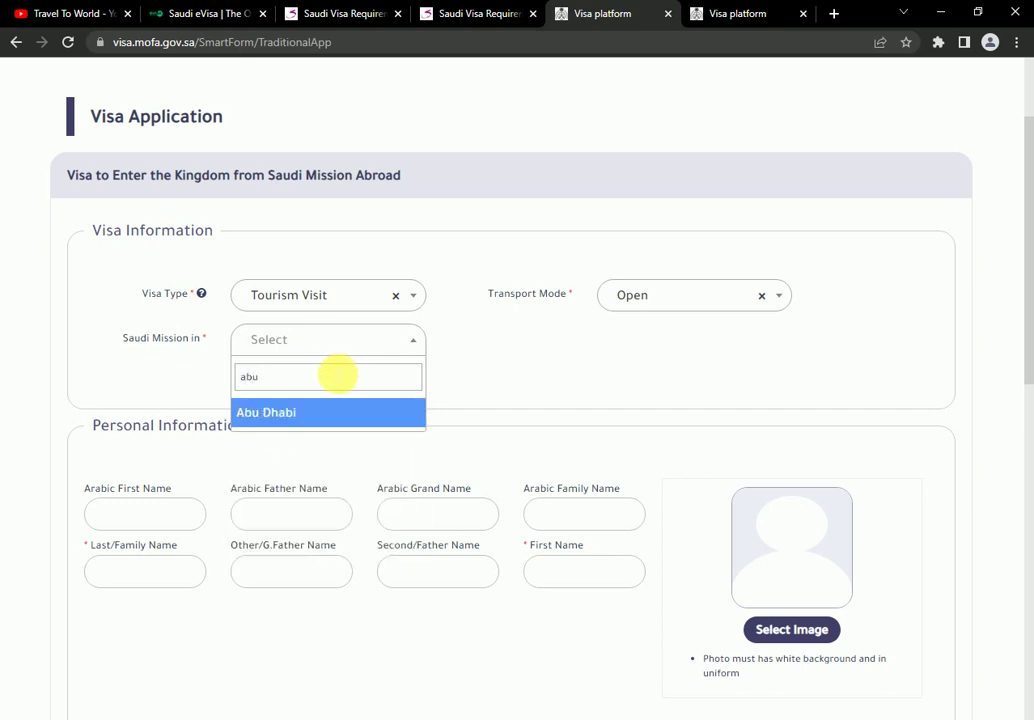
click(335, 412)
- Change the Saudi mission in the Visa Information section to Islamabad
click(418, 347)
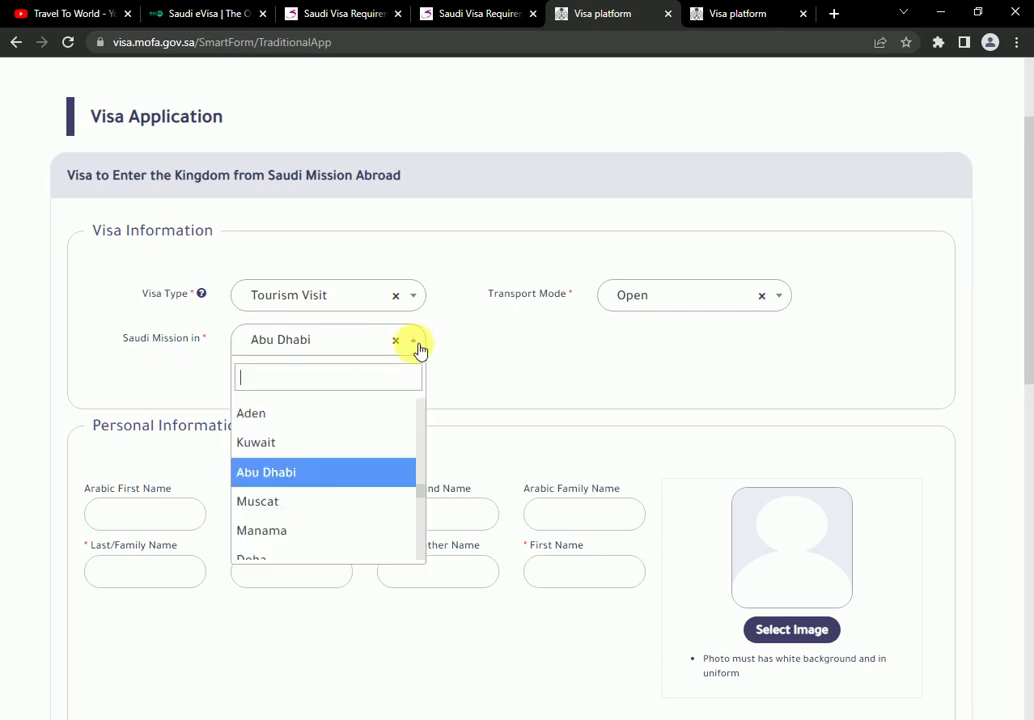
text(i)
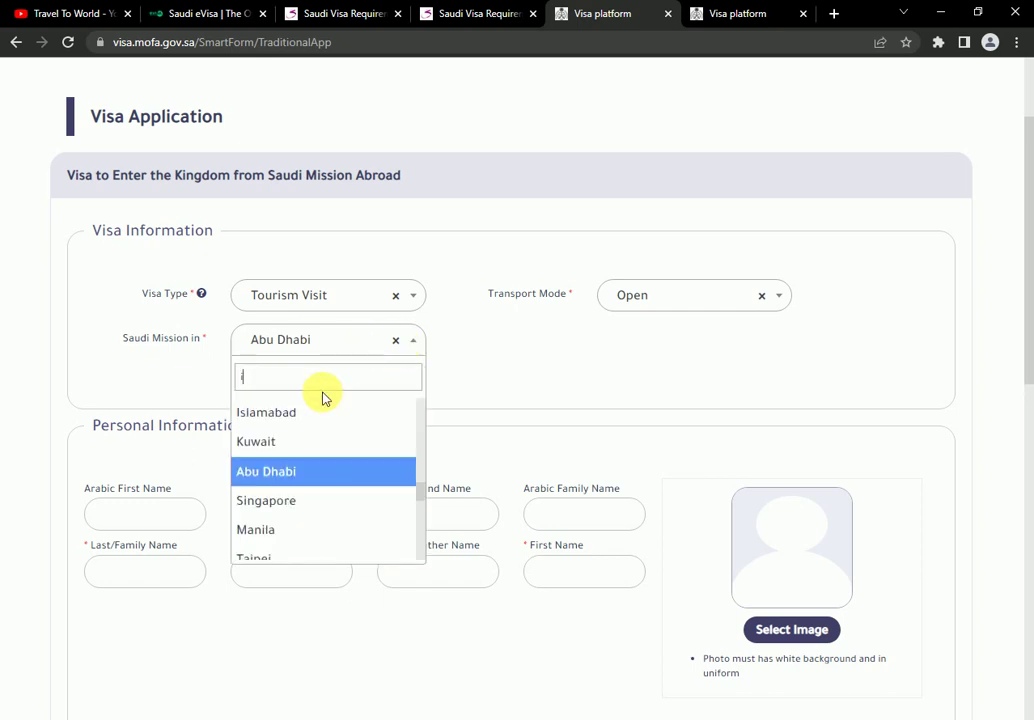
click(299, 415)
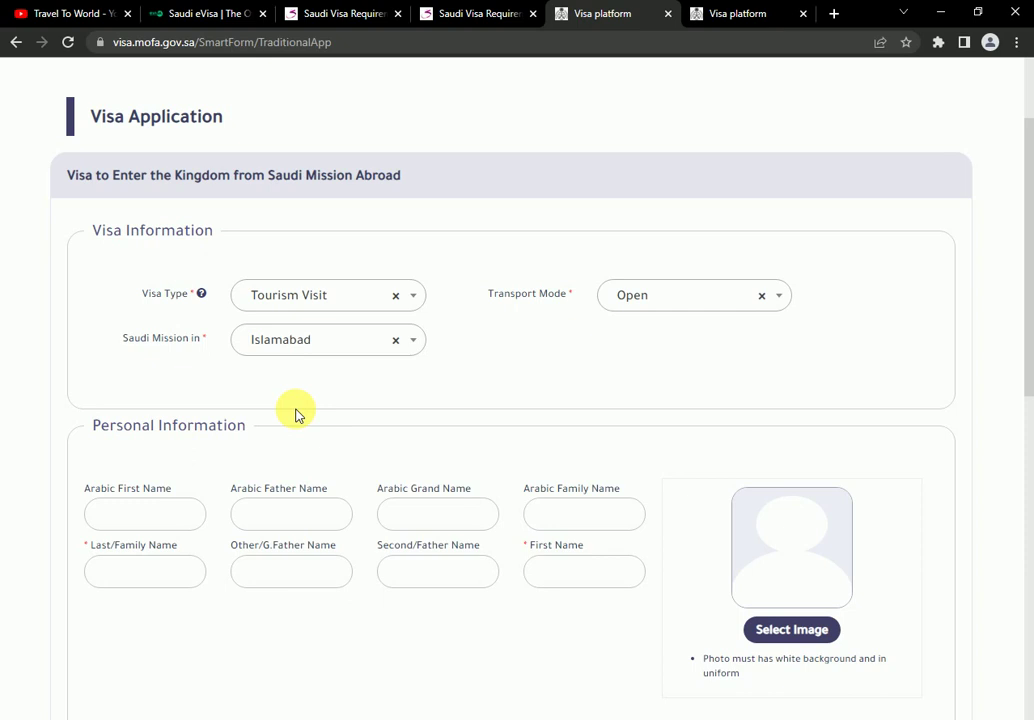
- Set both the current nationality and the past nationality to Pakistan in the Personal Information section
scroll(295, 415, down, 8)
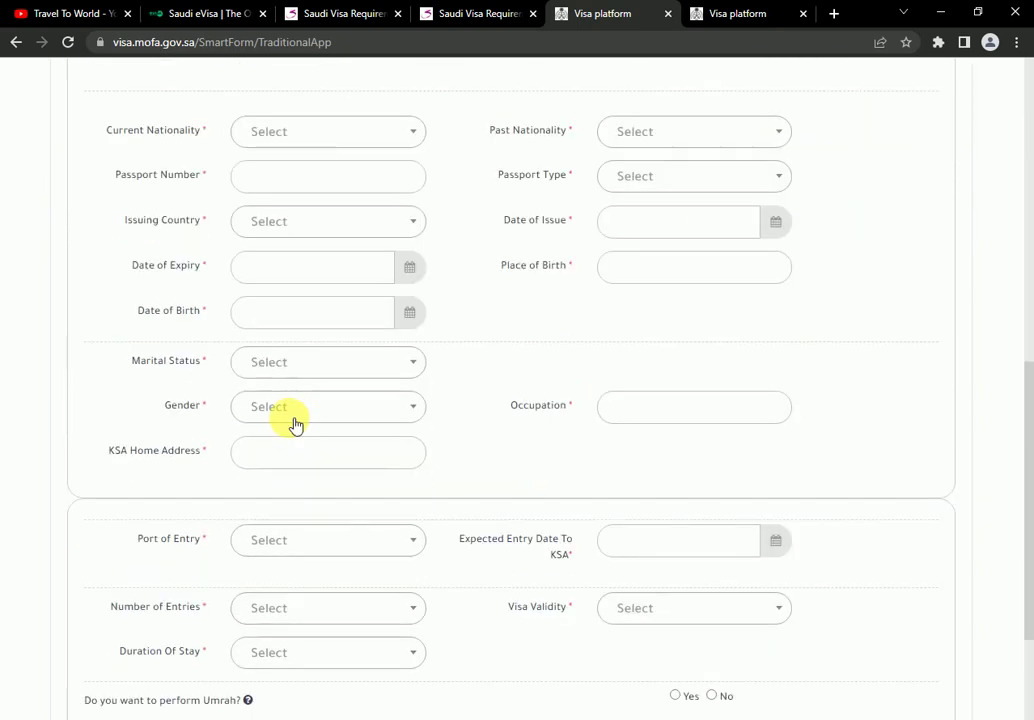
scroll(290, 420, down, 3)
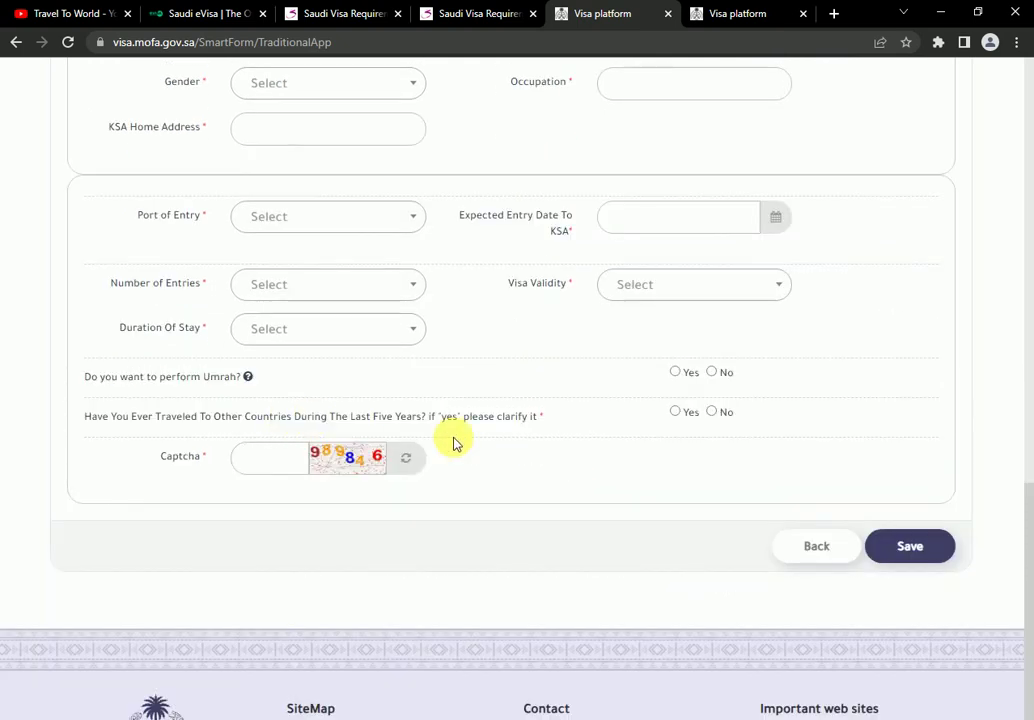
scroll(570, 548, up, 2)
scroll(580, 550, up, 3)
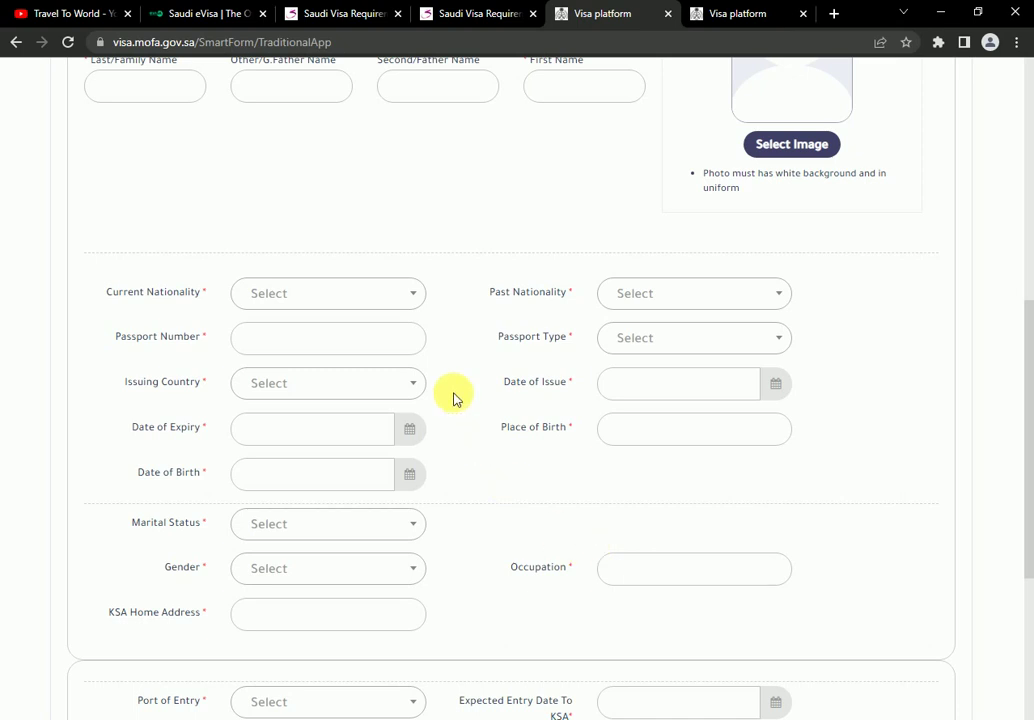
click(405, 298)
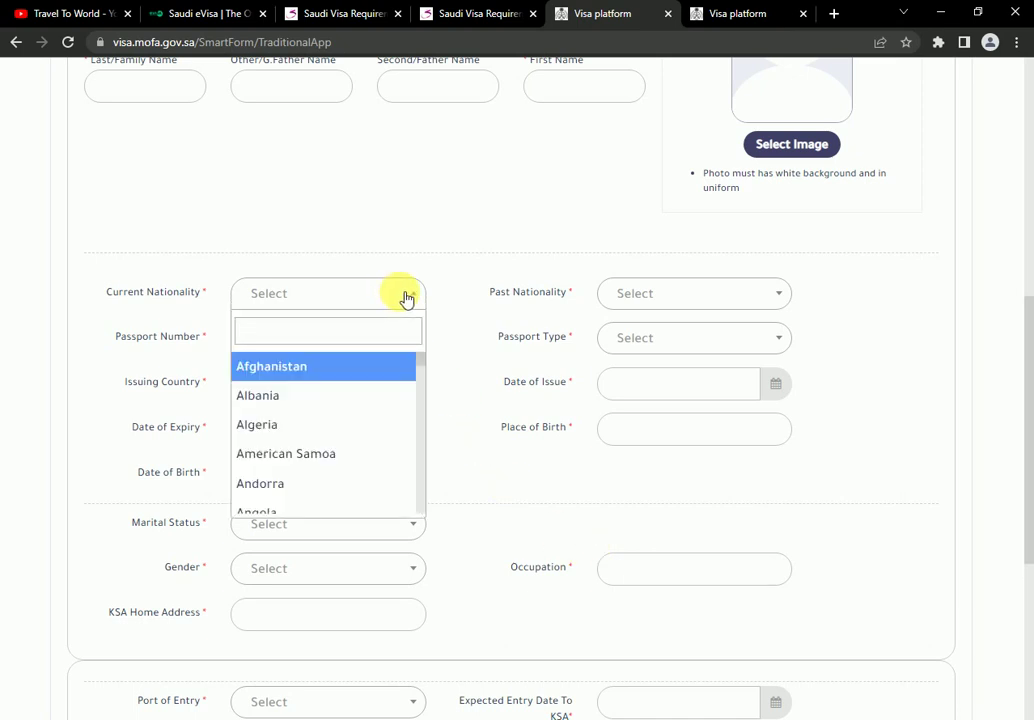
text(pa)
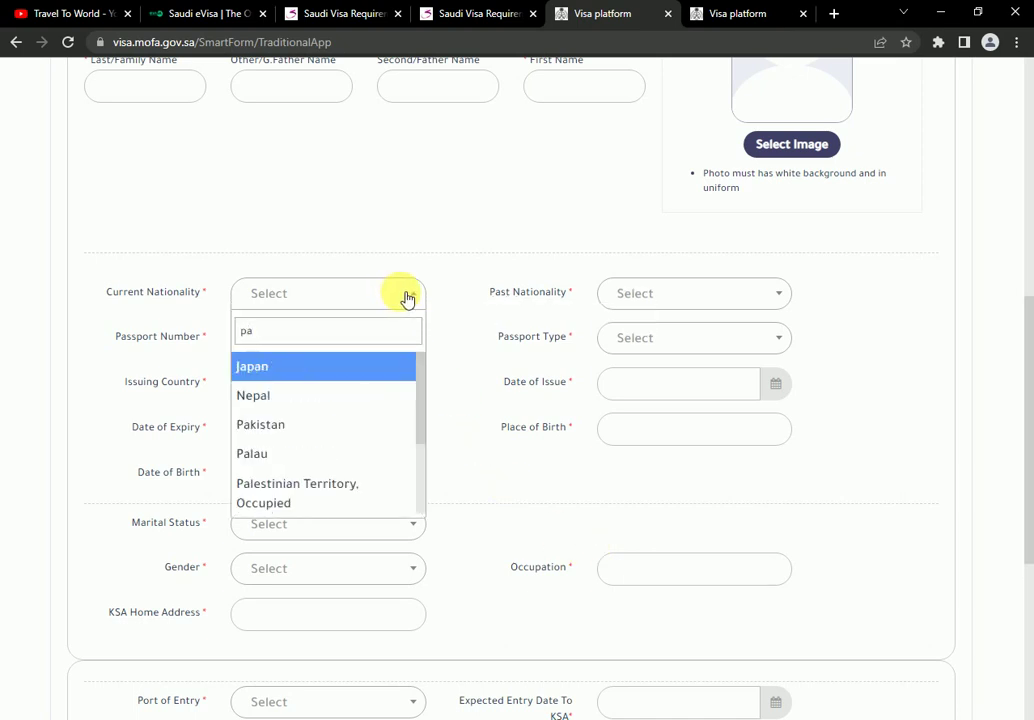
click(285, 427)
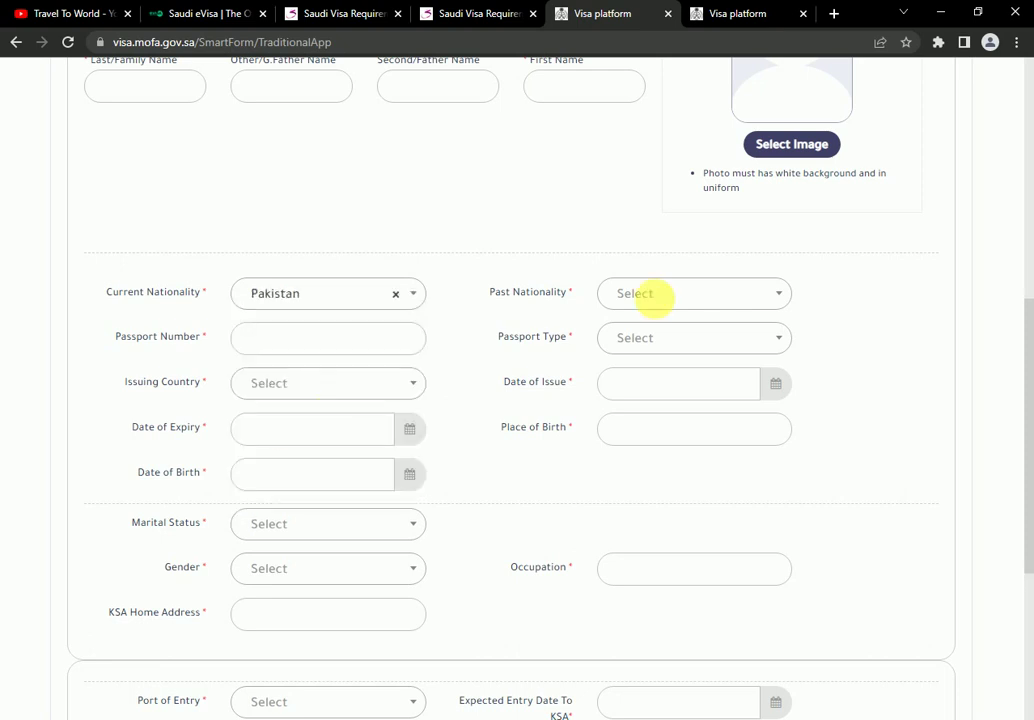
click(684, 296)
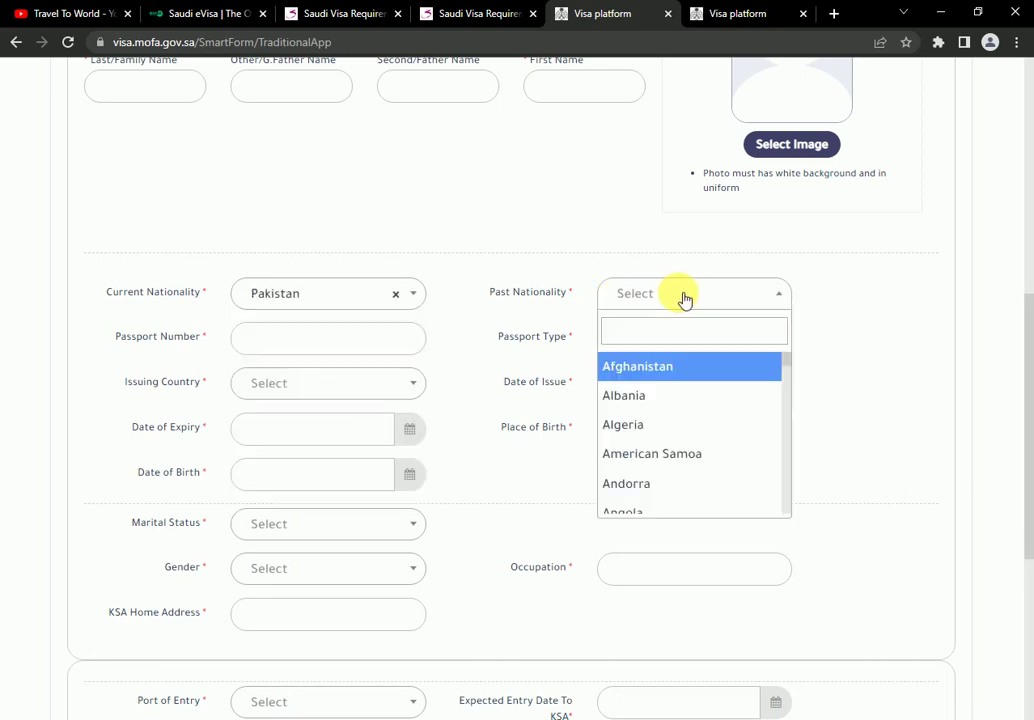
text(pakis)
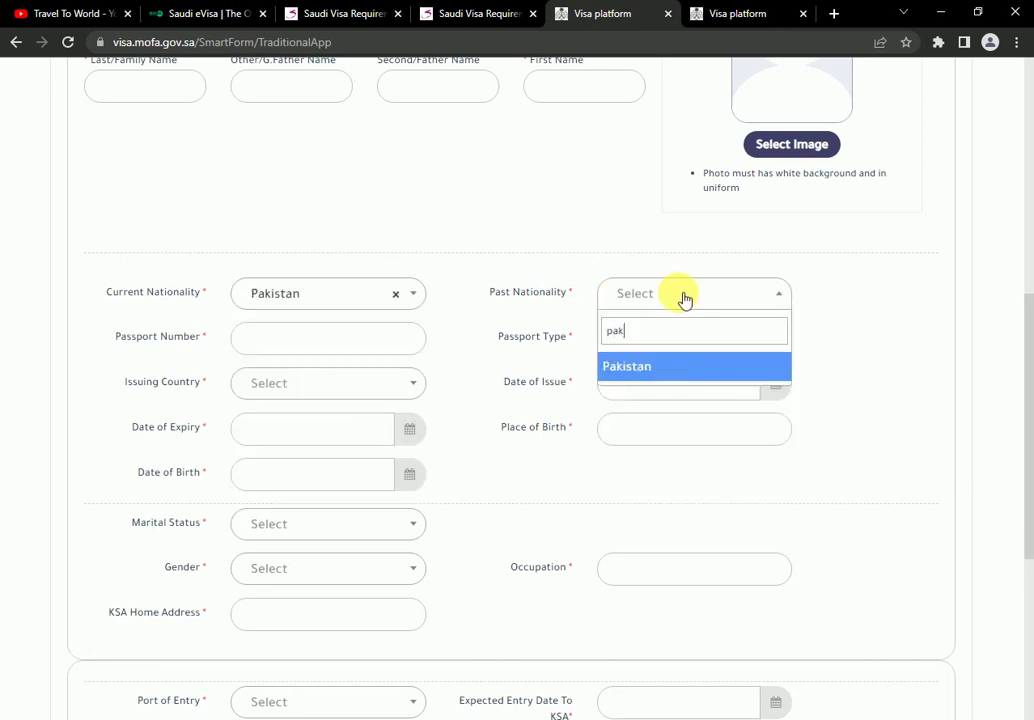
click(657, 370)
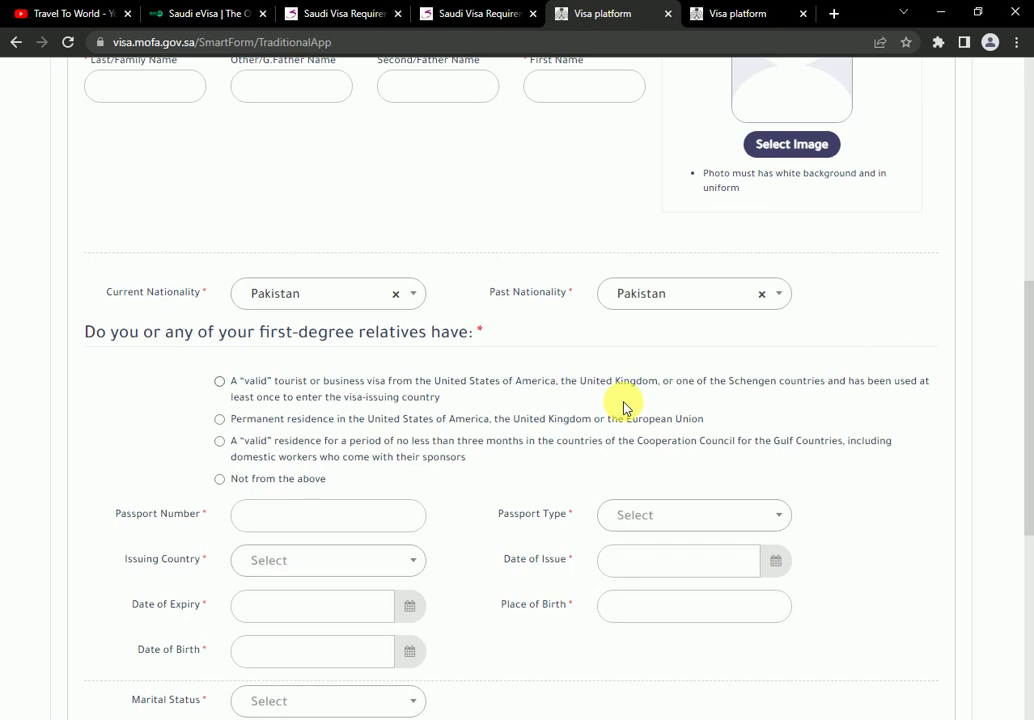
- Declare a valid residence of at least three months in the Gulf Cooperation Council countries, with United Arab Emirates as its issuing country
click(221, 444)
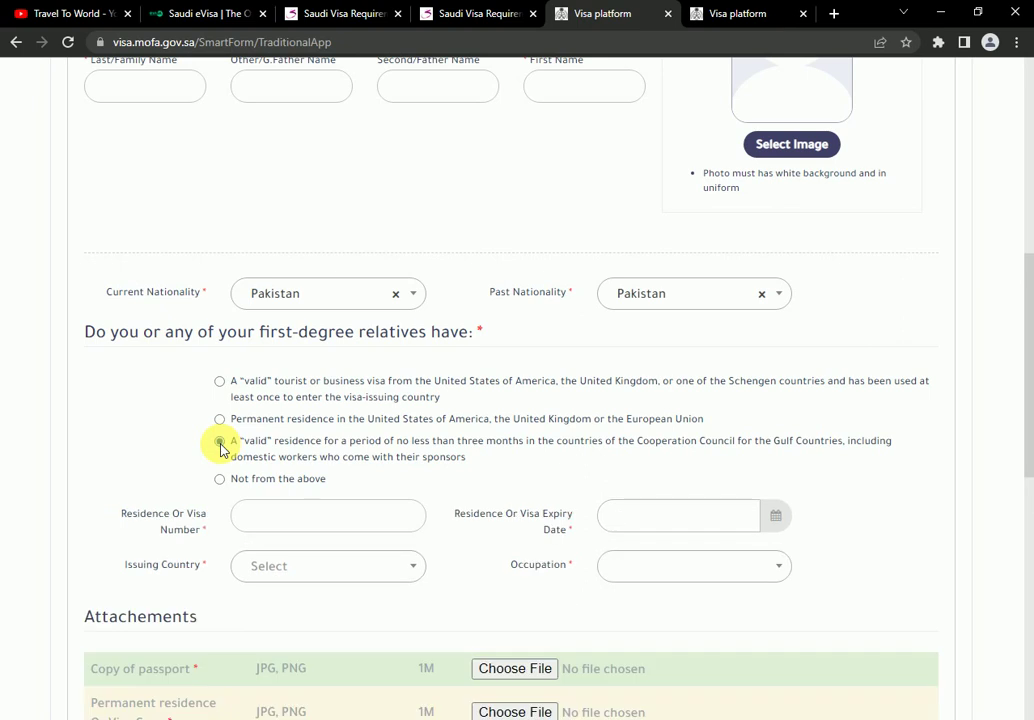
scroll(221, 444, down, 5)
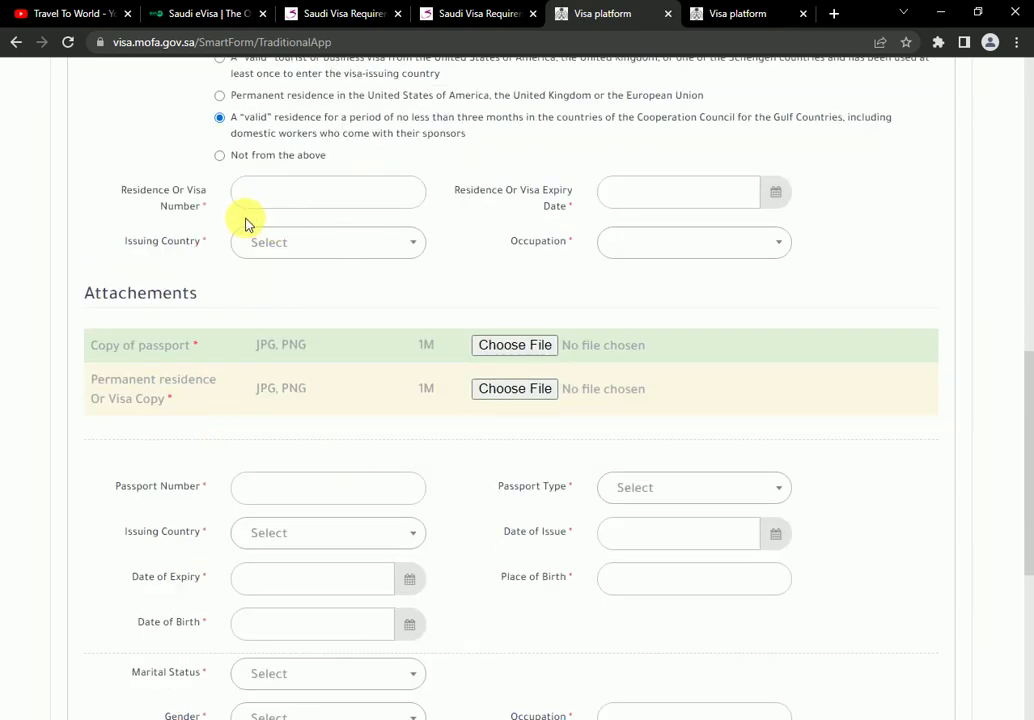
click(279, 201)
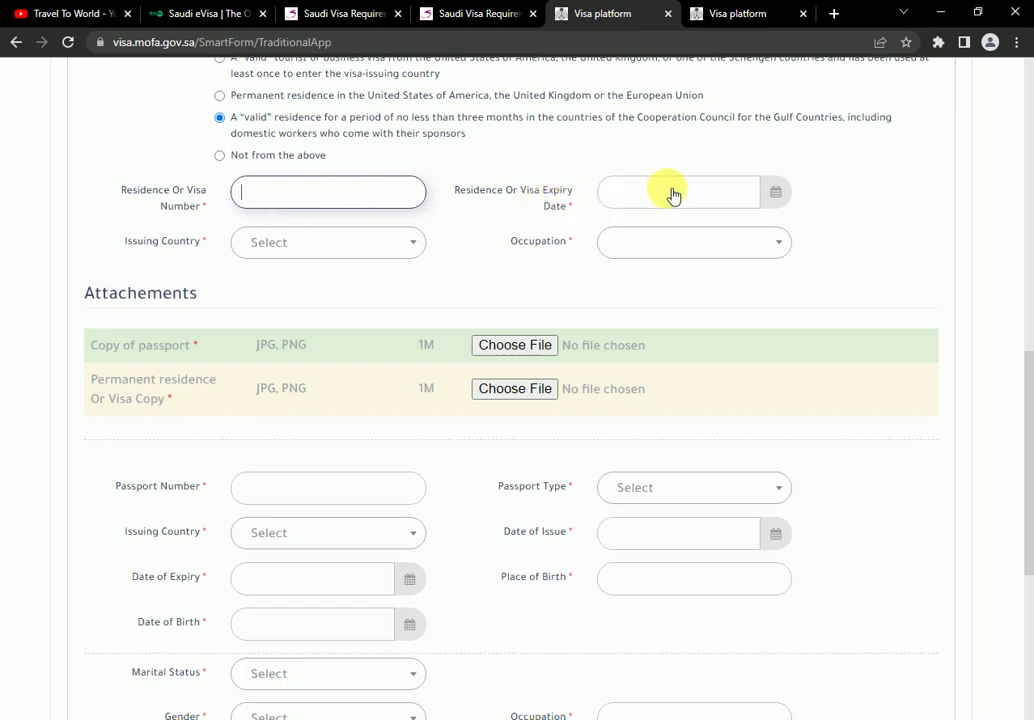
click(282, 254)
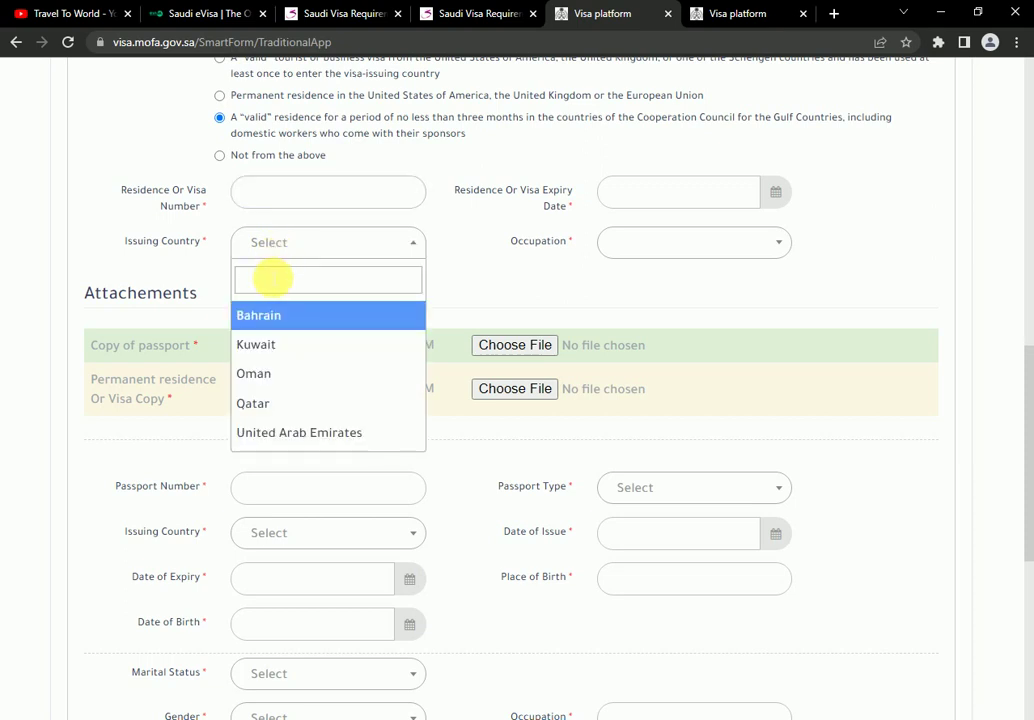
text(un)
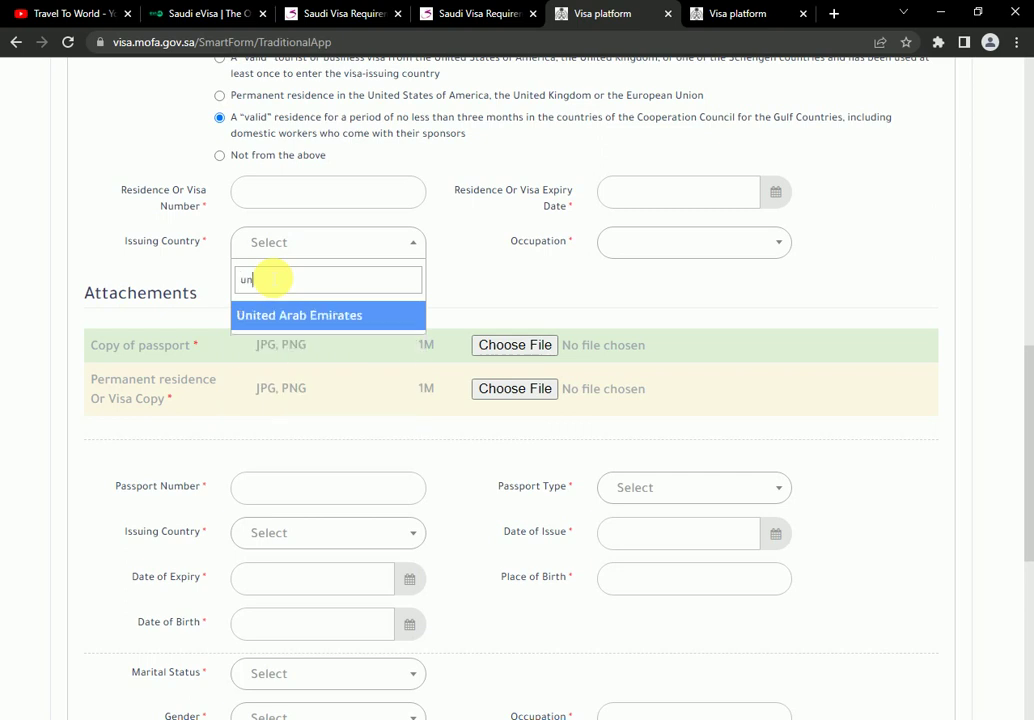
click(312, 318)
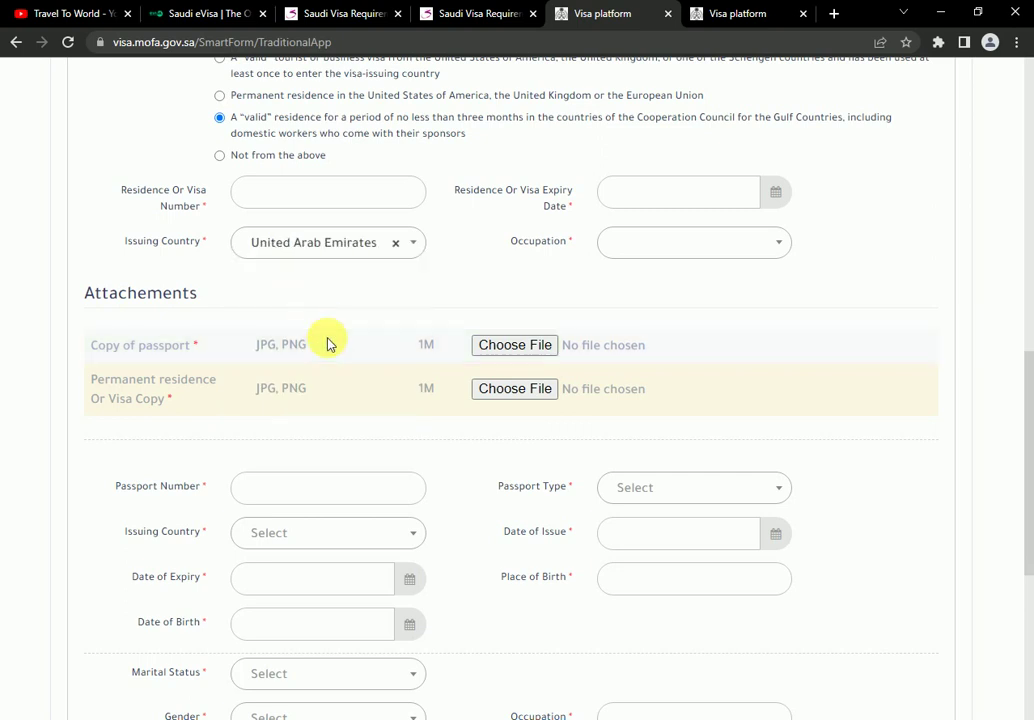
- Open the residence's occupation choice and examine the application's attachments, passport details and entry and stay fields
click(692, 256)
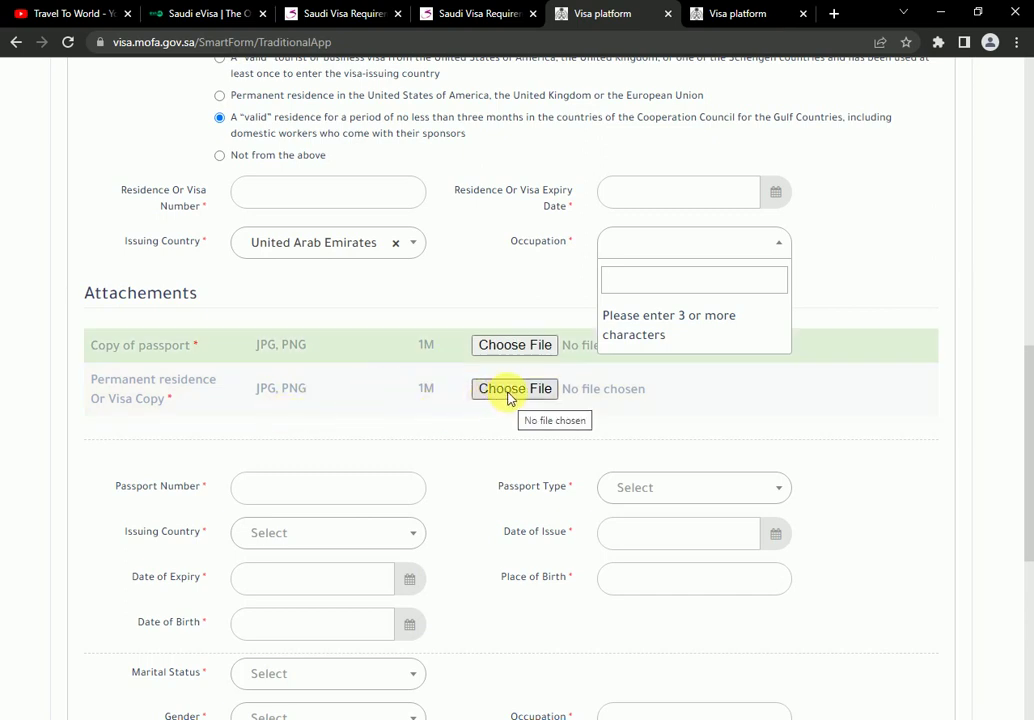
scroll(500, 405, down, 3)
scroll(337, 445, down, 1)
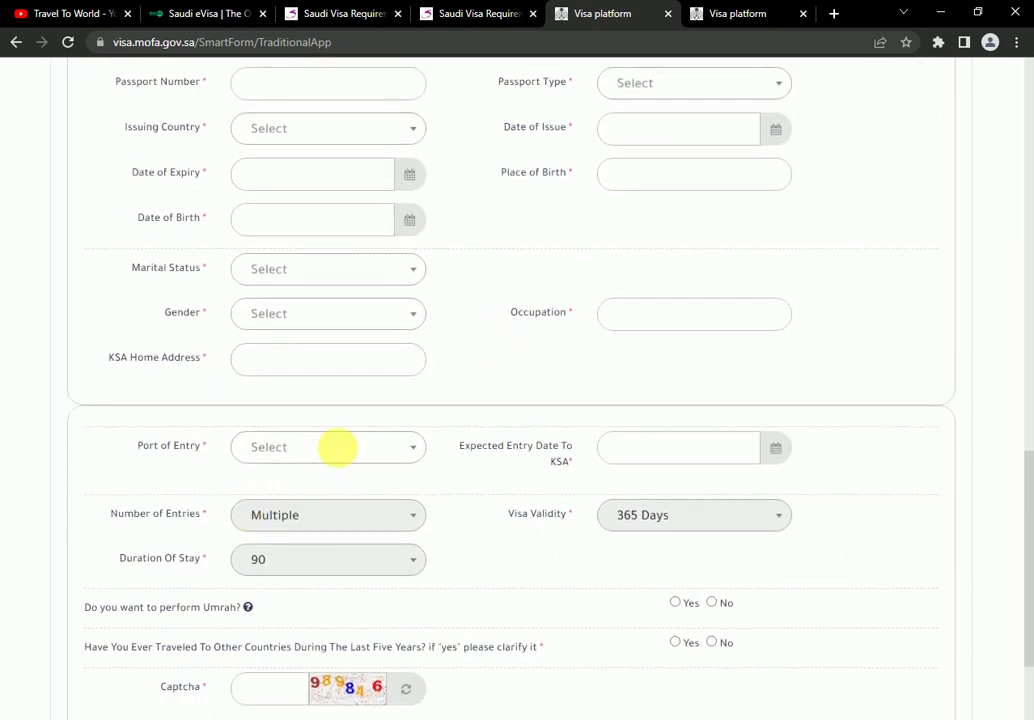
scroll(560, 560, up, 3)
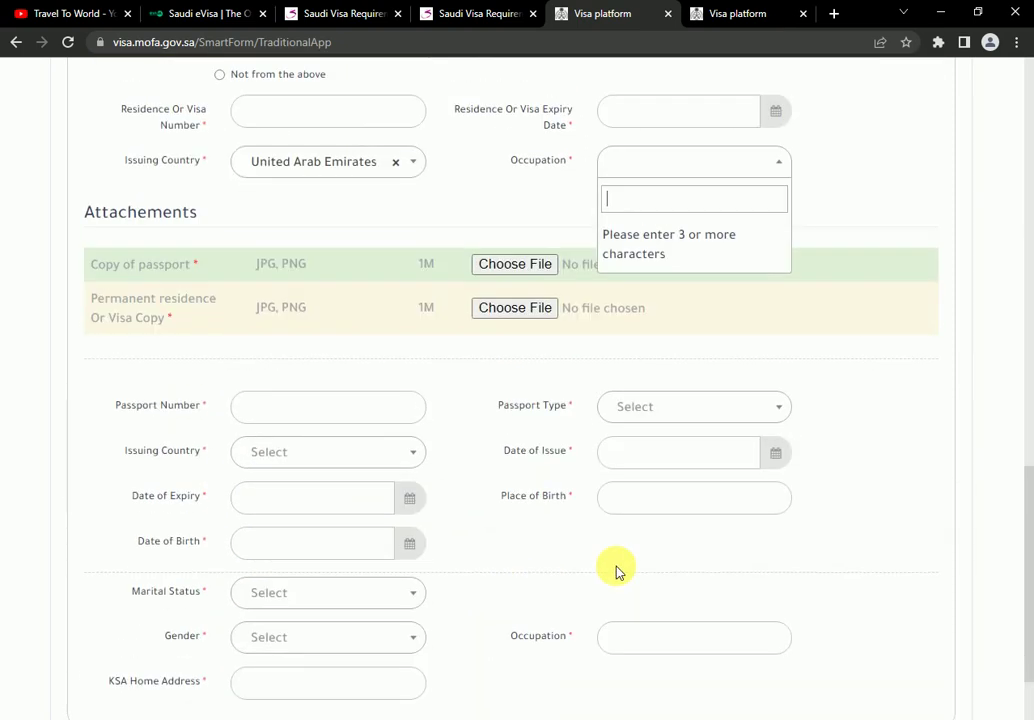
scroll(720, 590, down, 5)
scroll(473, 540, up, 10)
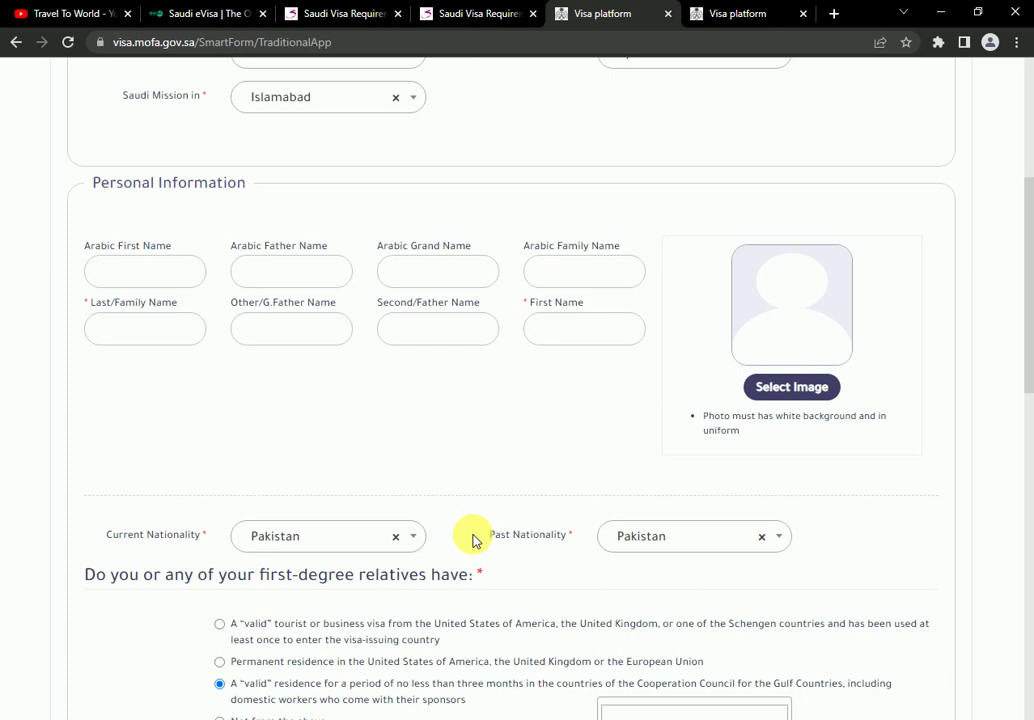
- Switch to the Saudi eVisa portal and look through its application steps, eVisa description and eligible countries
click(487, 18)
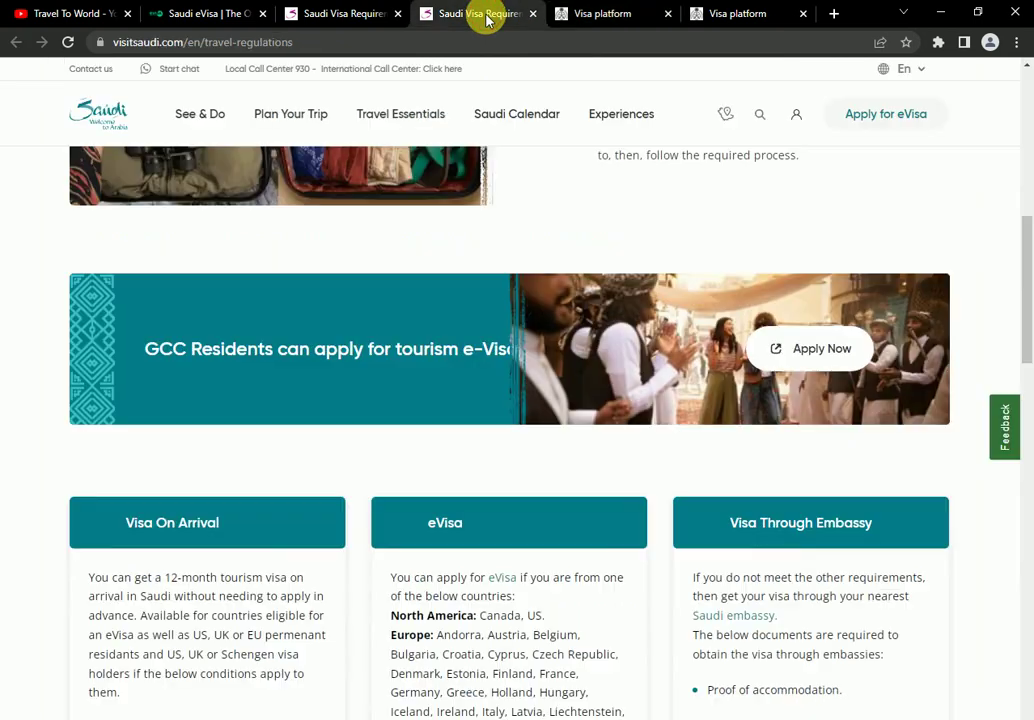
click(370, 13)
click(212, 12)
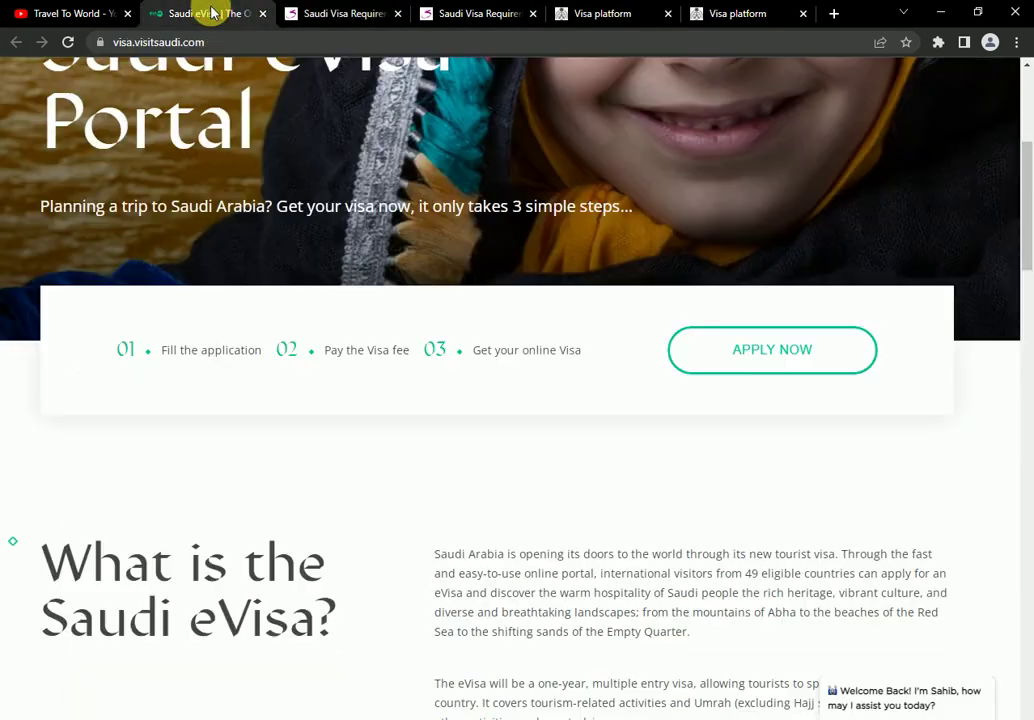
scroll(350, 360, up, 4)
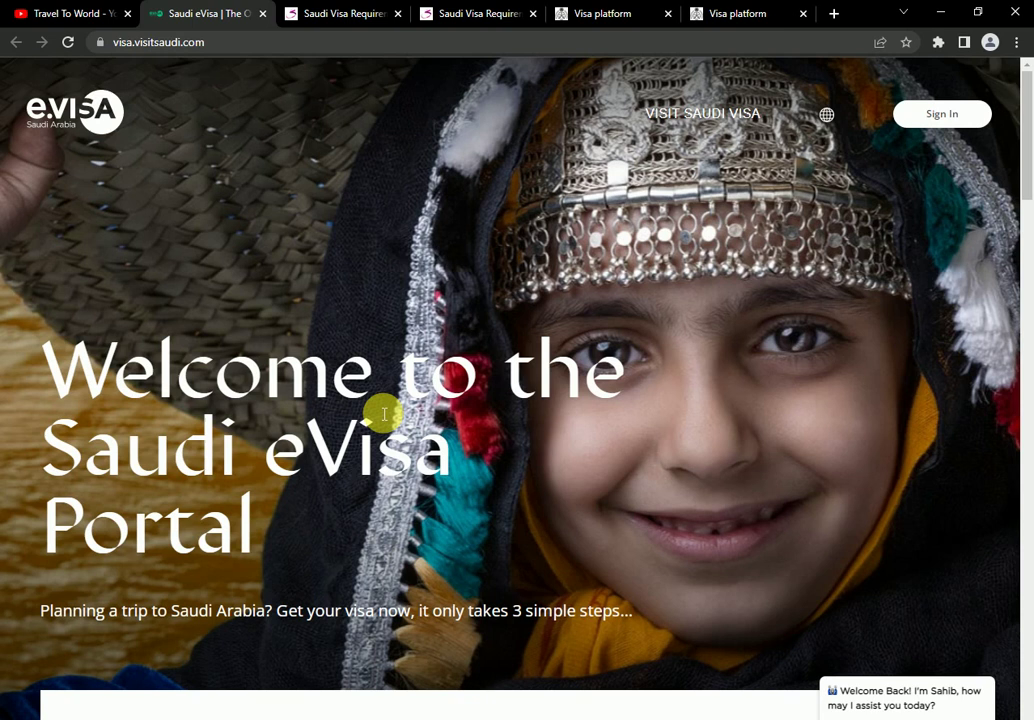
scroll(383, 414, down, 3)
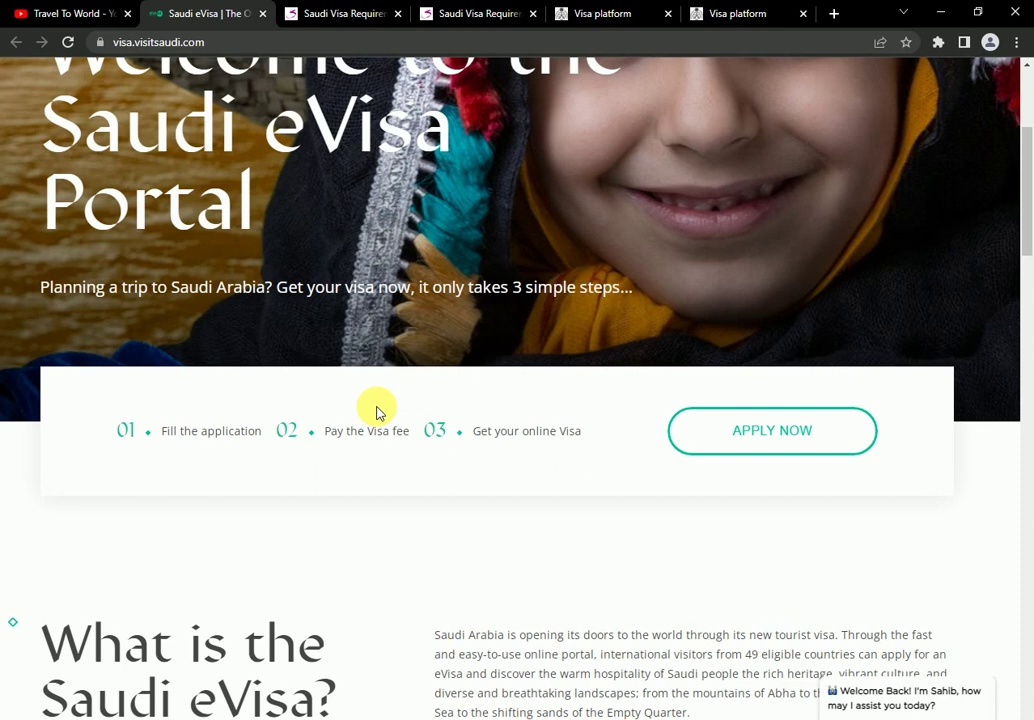
scroll(376, 408, down, 5)
scroll(378, 405, down, 6)
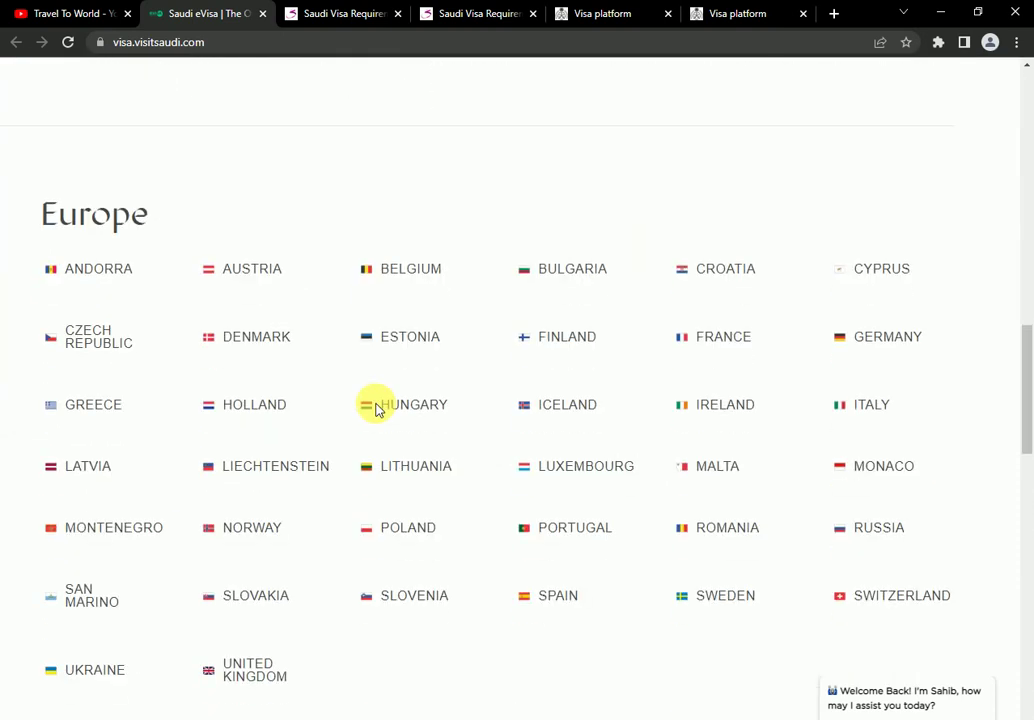
scroll(376, 408, down, 15)
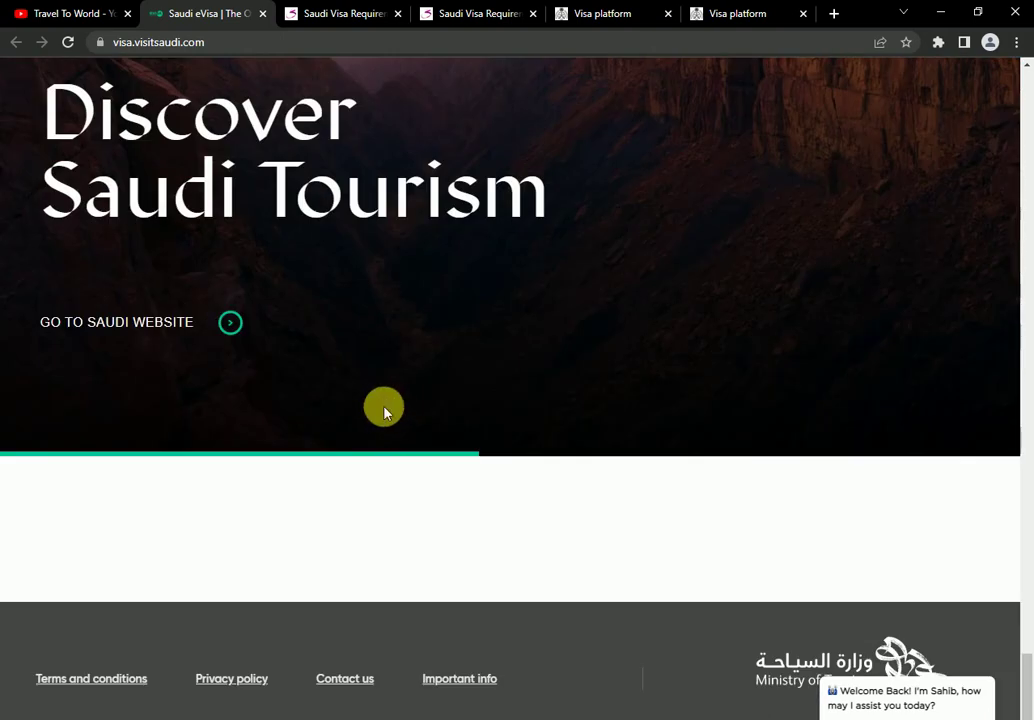